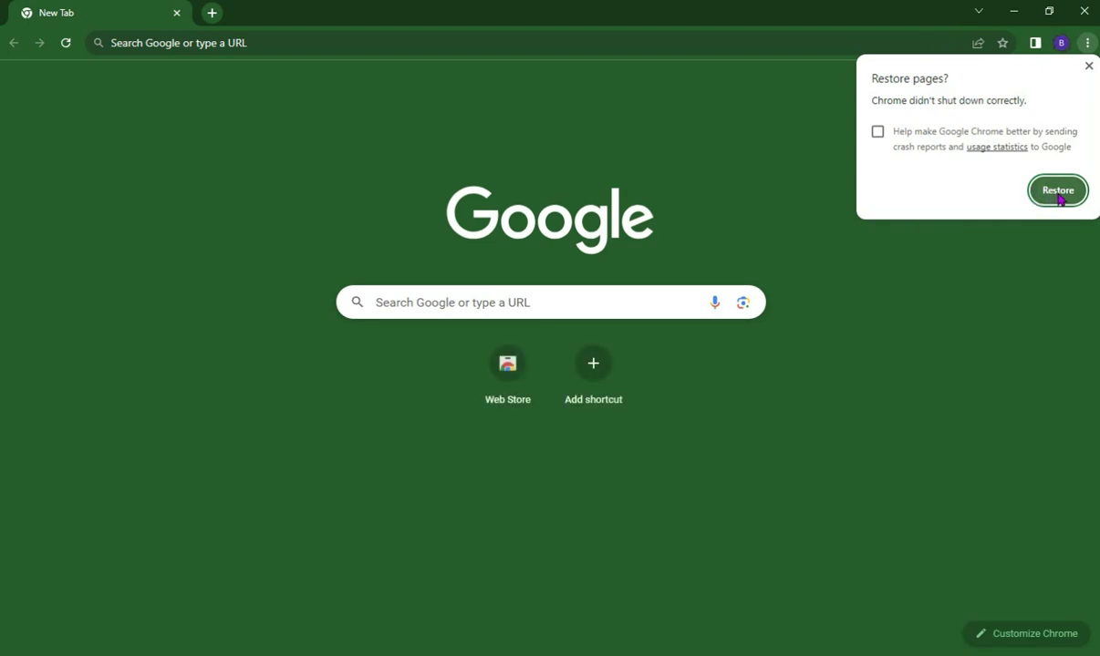
- Dismiss the page-restore prompt and search the web for "canva"
left_click(1089, 67)
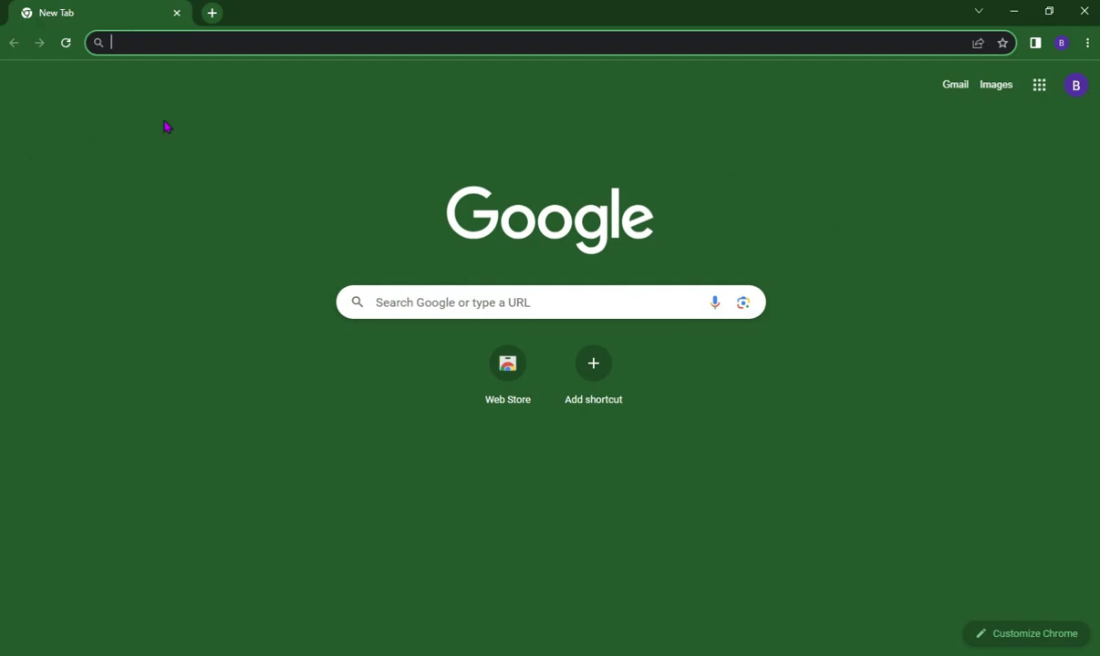
left_click(140, 34)
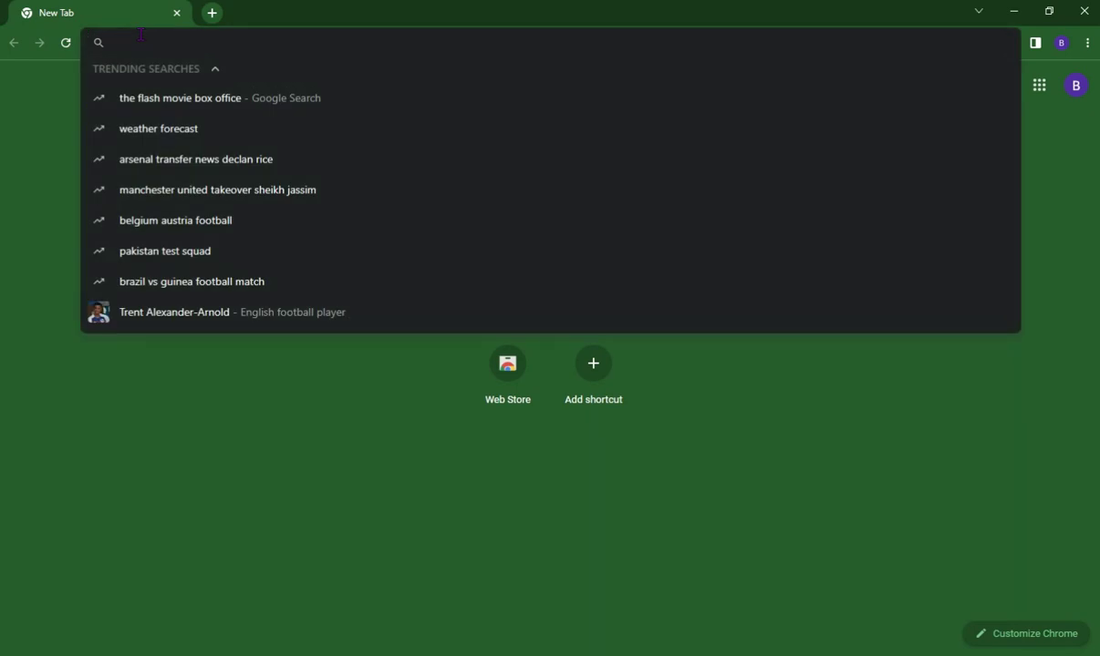
type("ফেস")
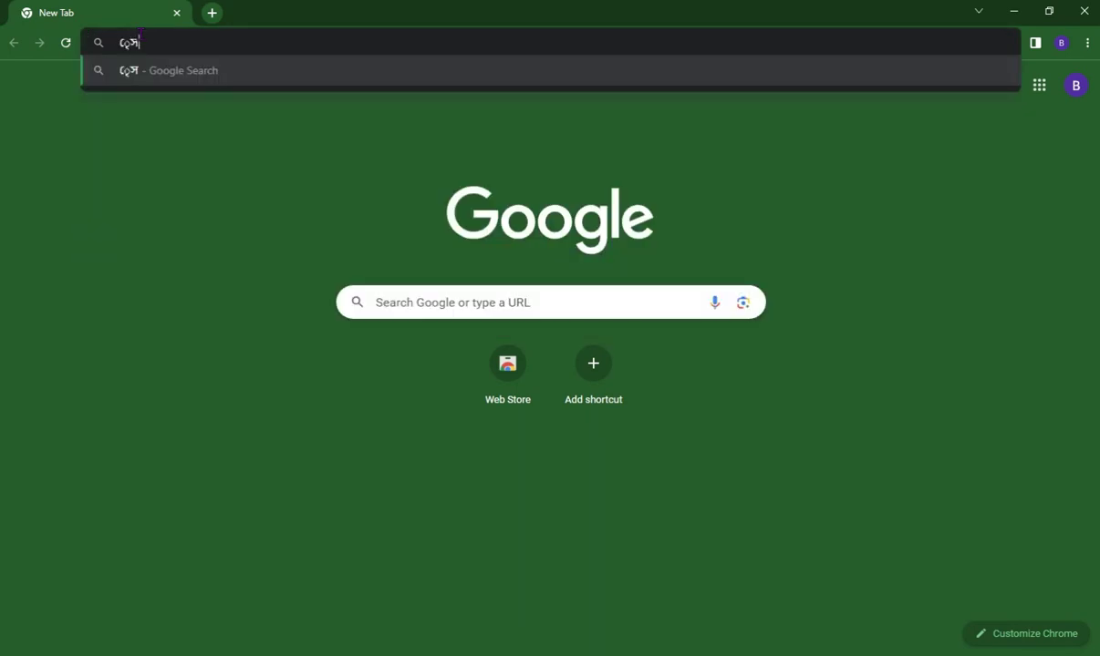
key("BackSpace")
key("BackSpace")
key("BackSpace")
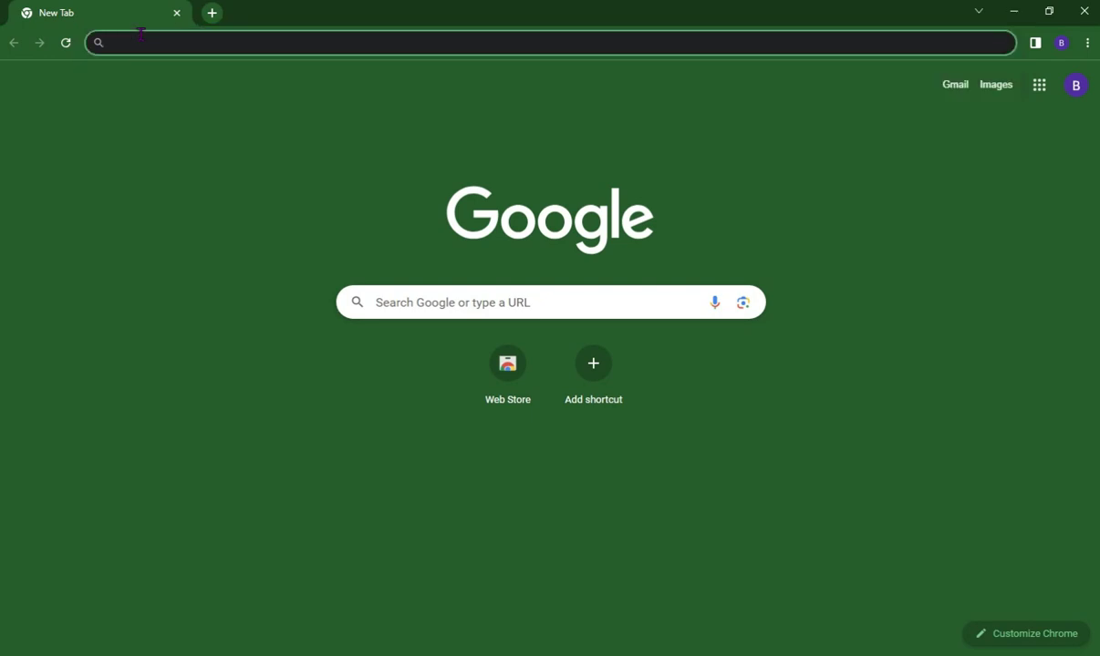
type("canva")
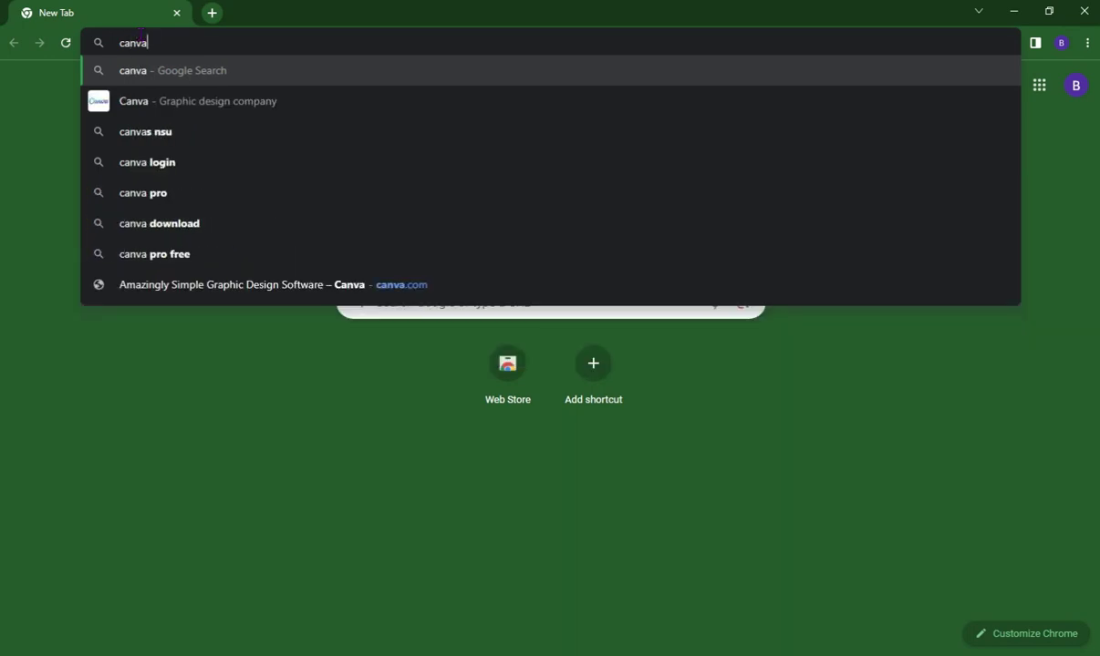
key("Return")
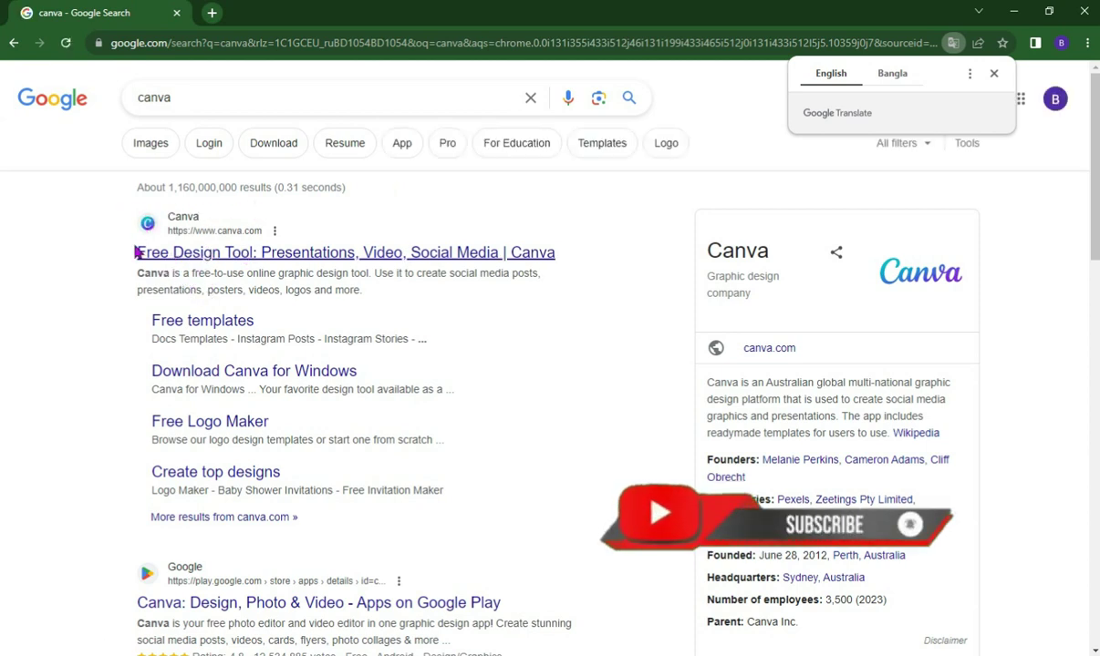
- Open the official Canva website from the search results and log in with the listed Google account
left_click(225, 262)
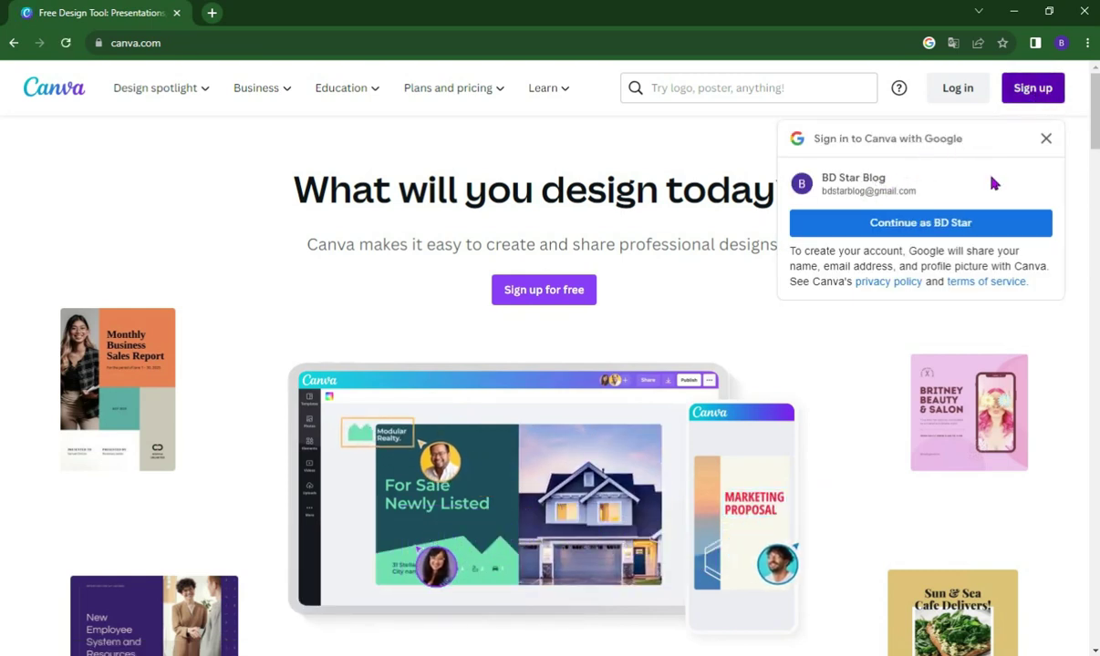
left_click(931, 222)
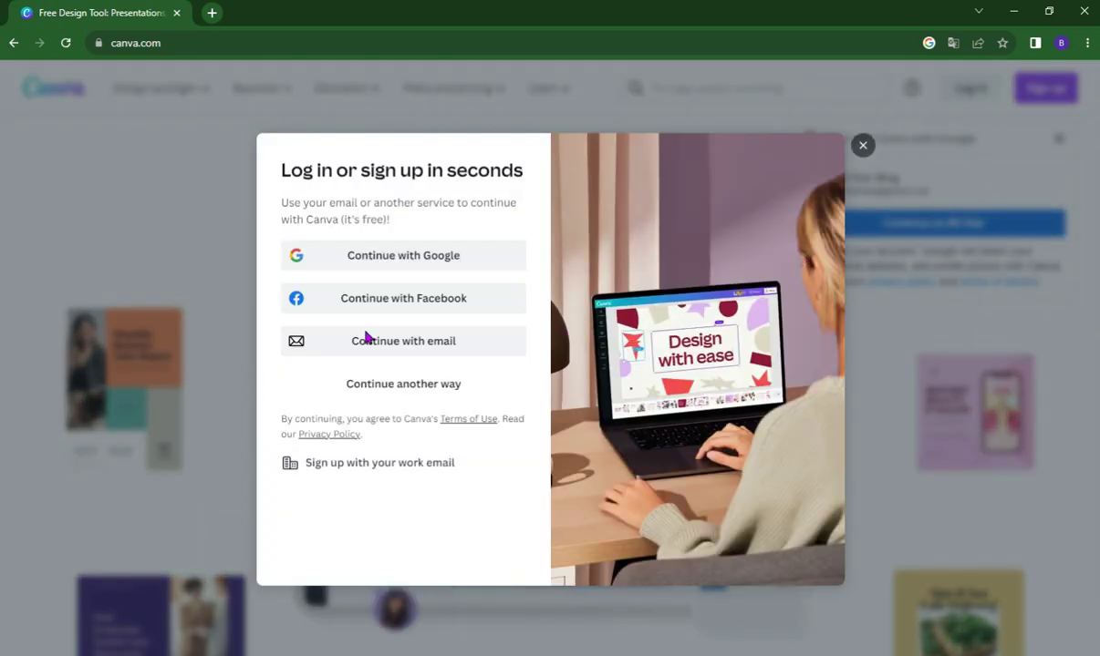
left_click(373, 256)
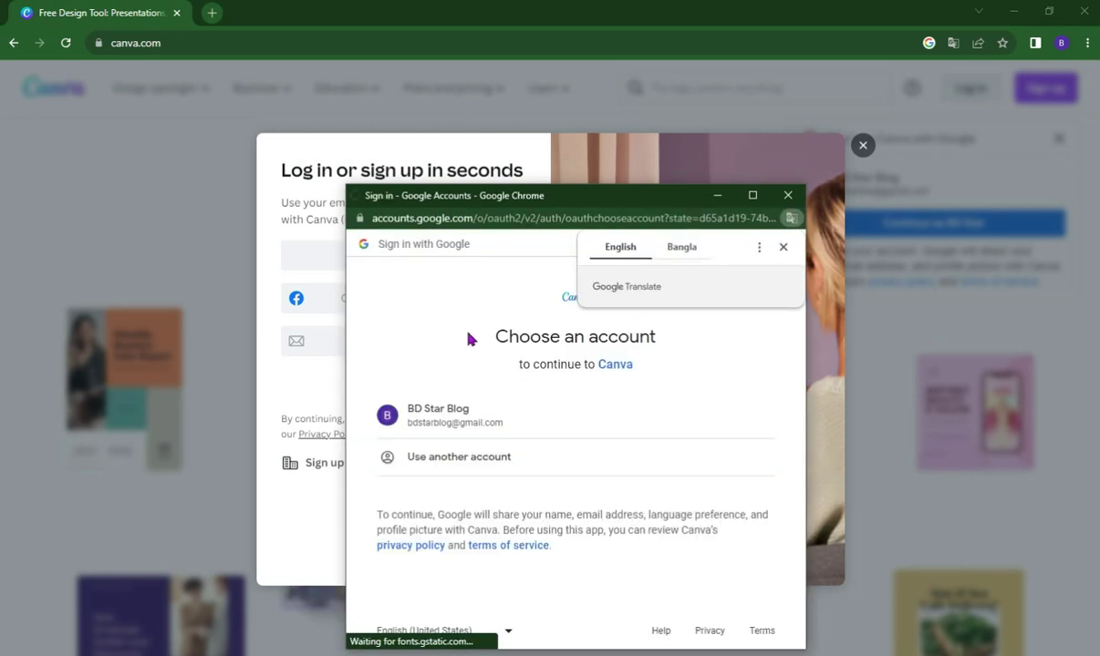
left_click(473, 415)
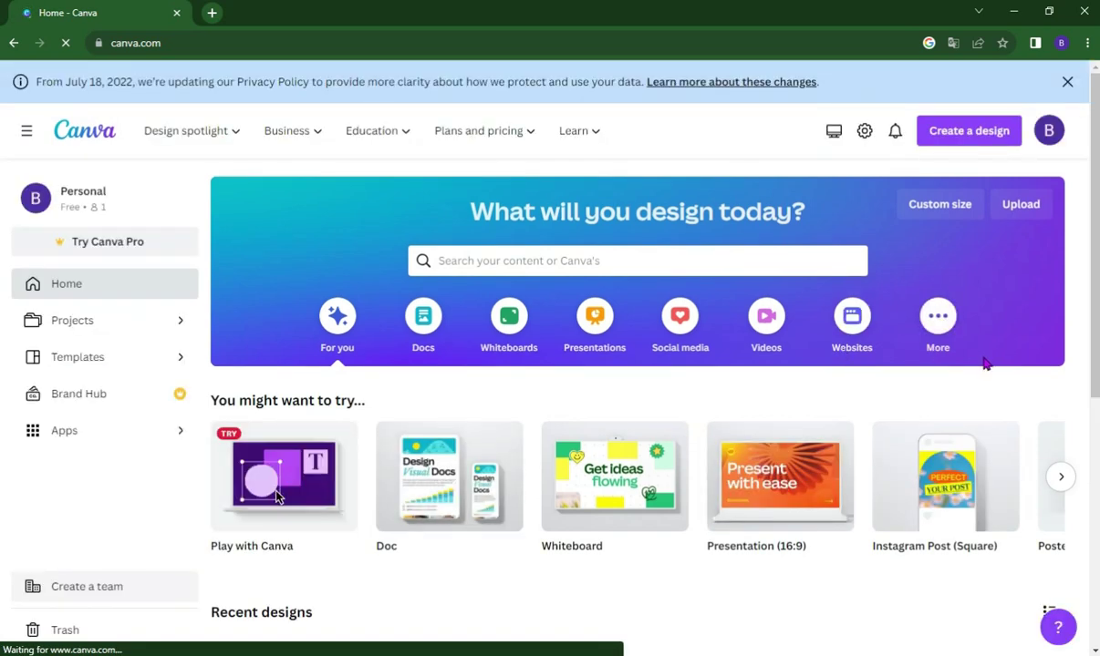
- Search Canva's templates for "youtube sorts" from the home page
scroll(971, 367, "down", 3)
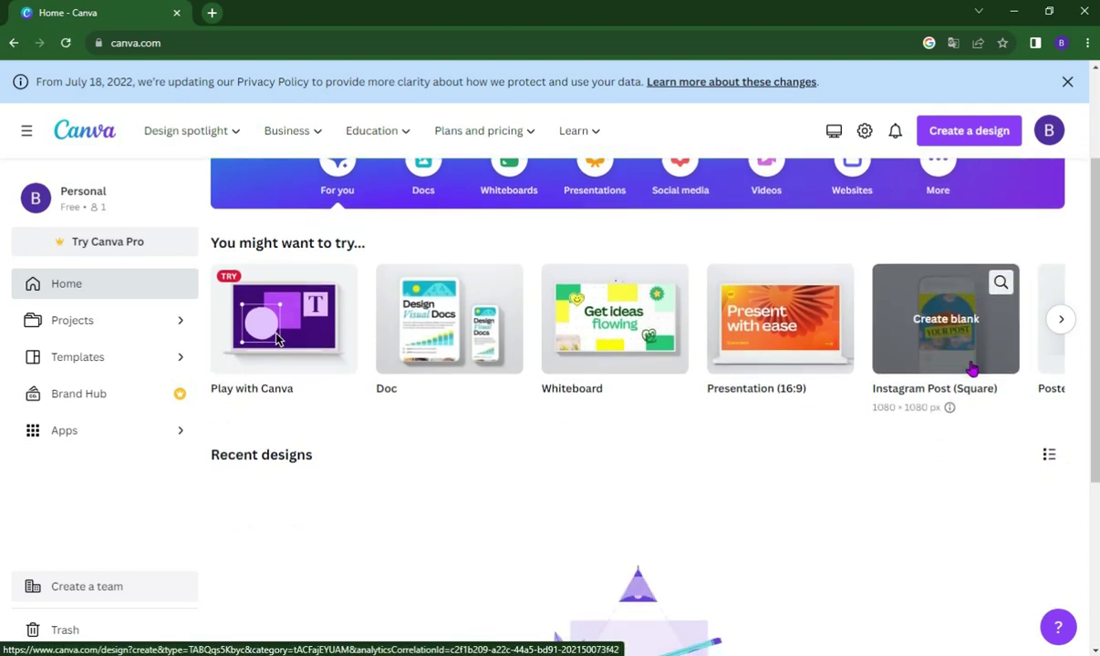
scroll(966, 367, "up", 2)
scroll(964, 369, "up", 1)
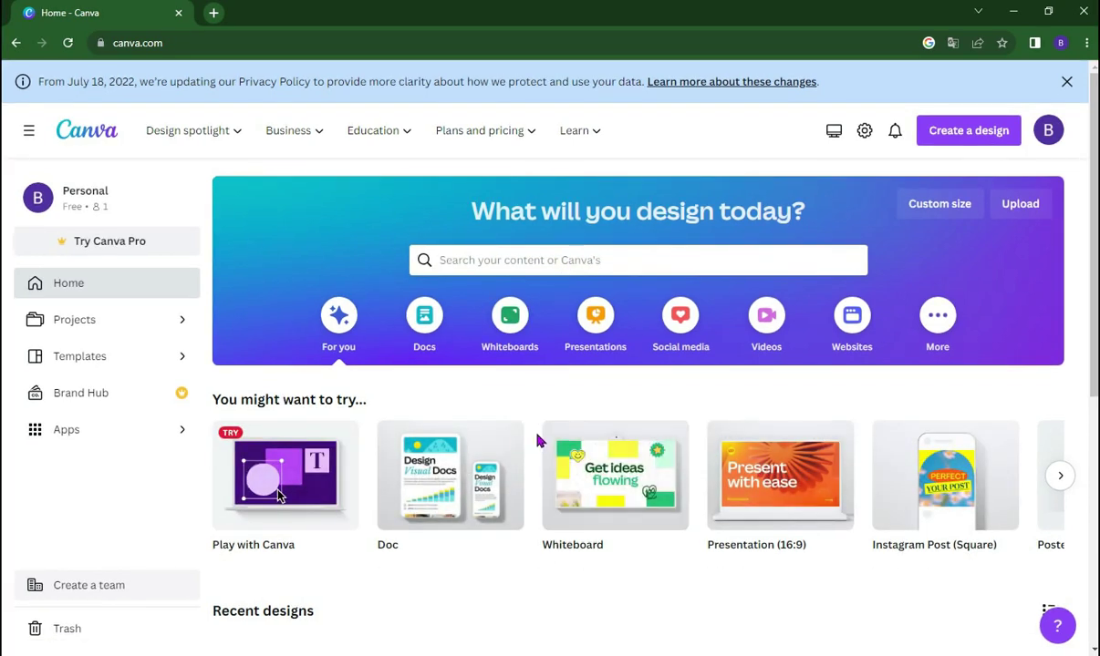
left_click(538, 259)
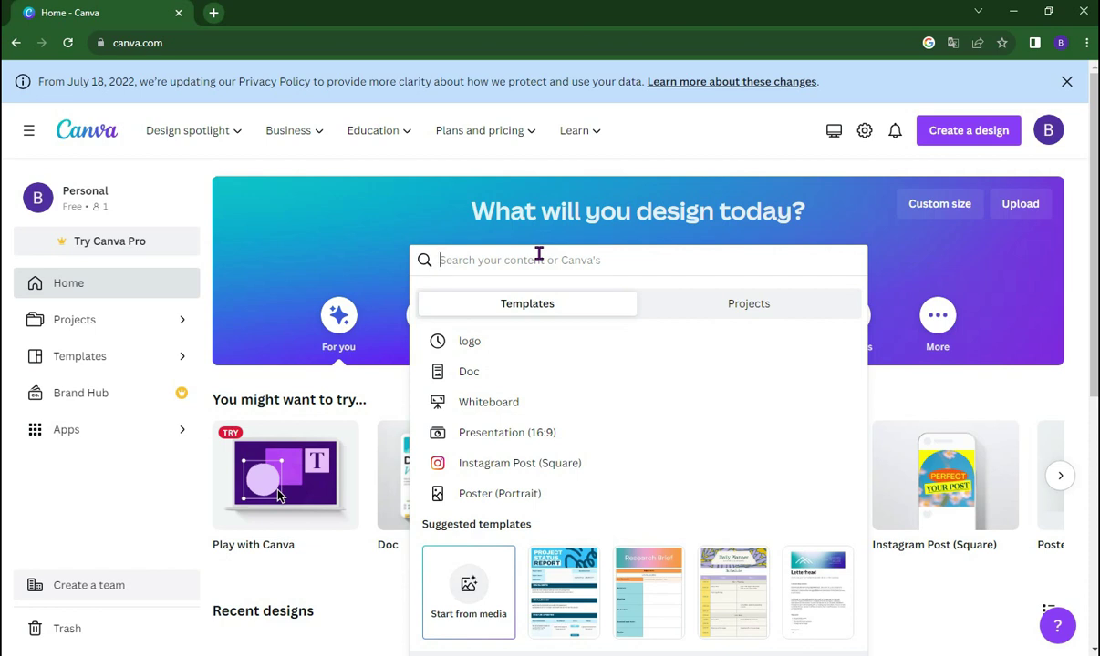
type("you")
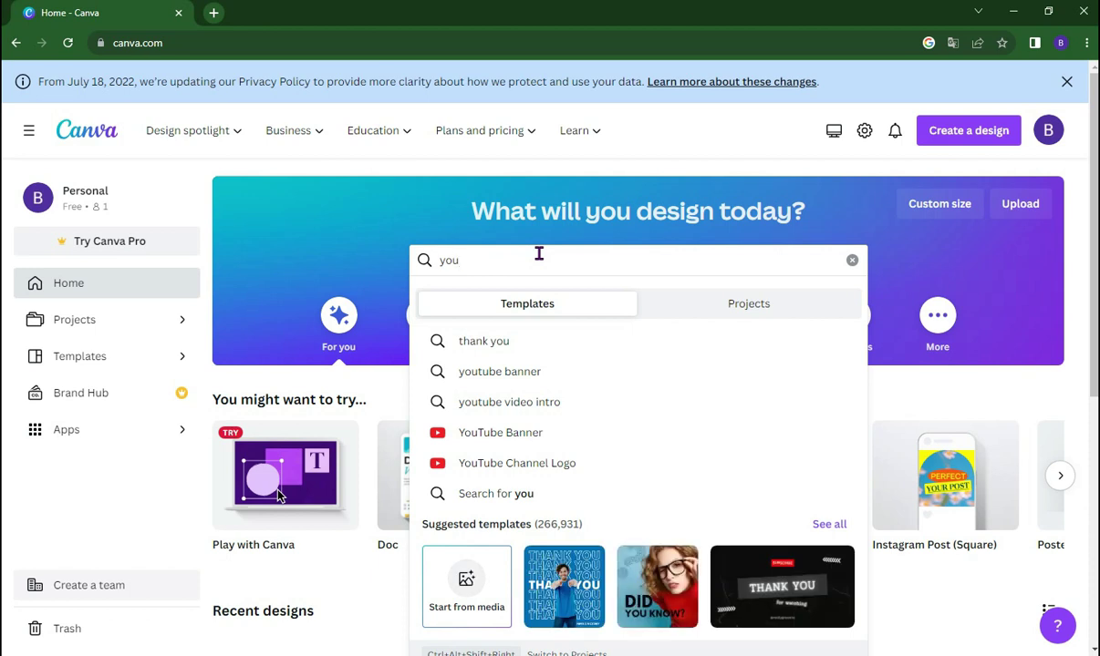
type("t")
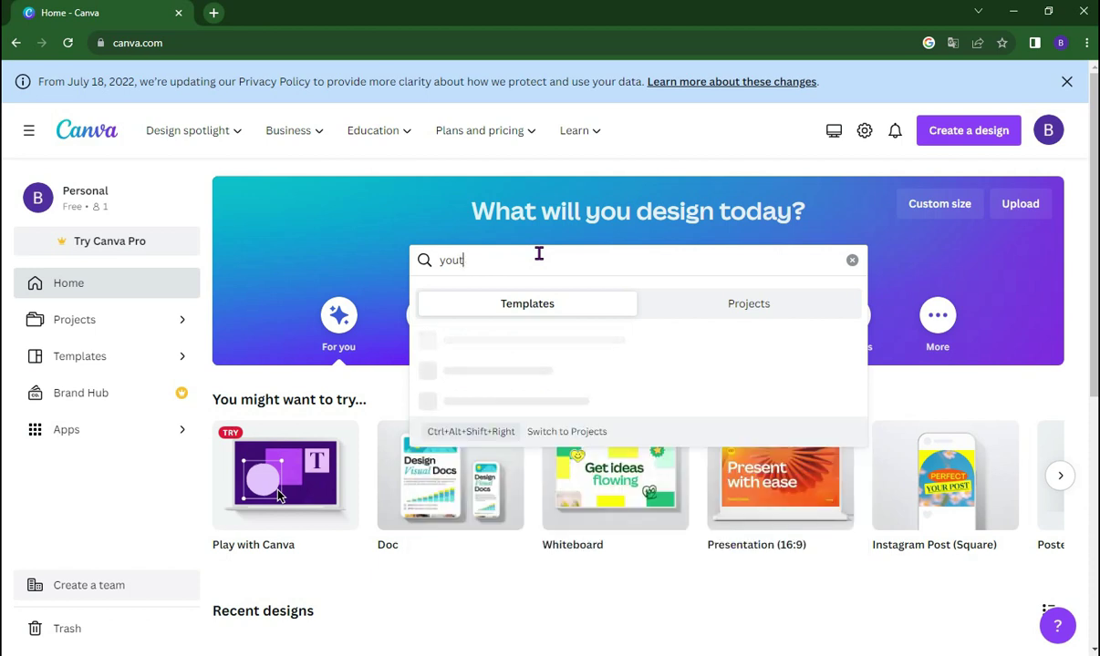
type("yube s")
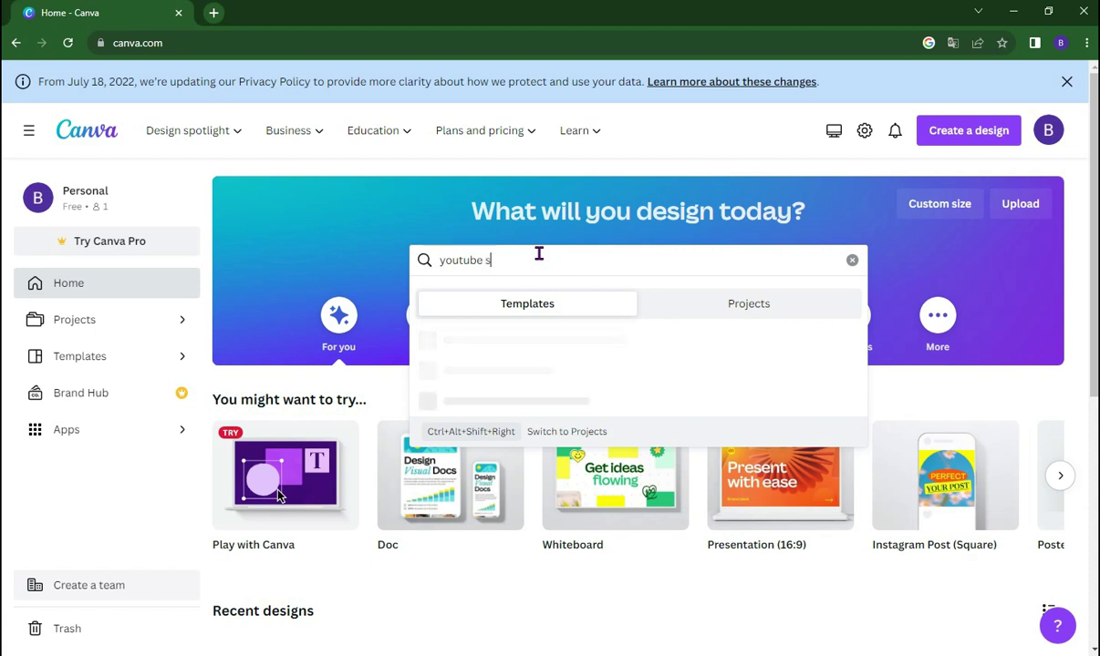
type("ord")
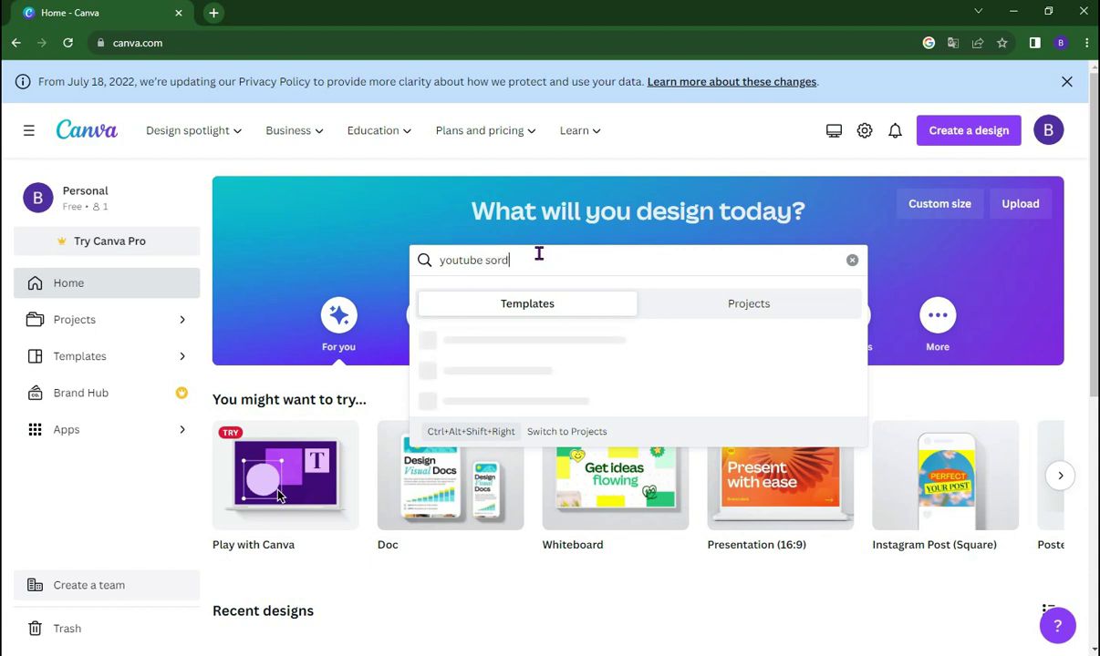
key("BackSpace")
type("ts")
key("Return")
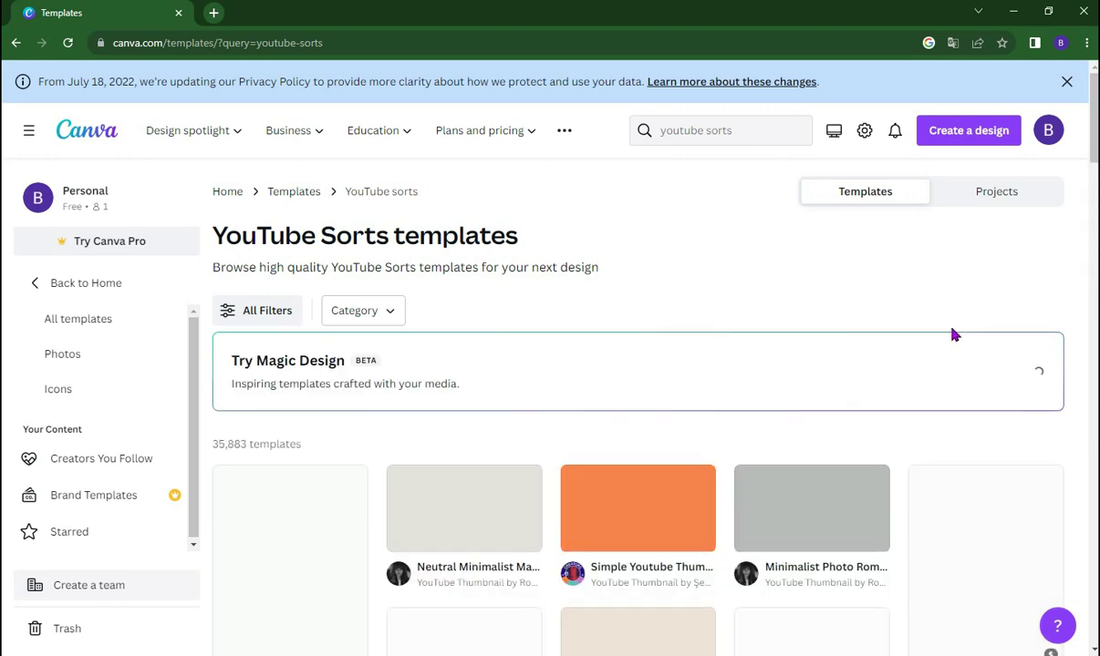
- Look through the template results and refine the template search to "youtube sorts video"
scroll(721, 365, "down", 3)
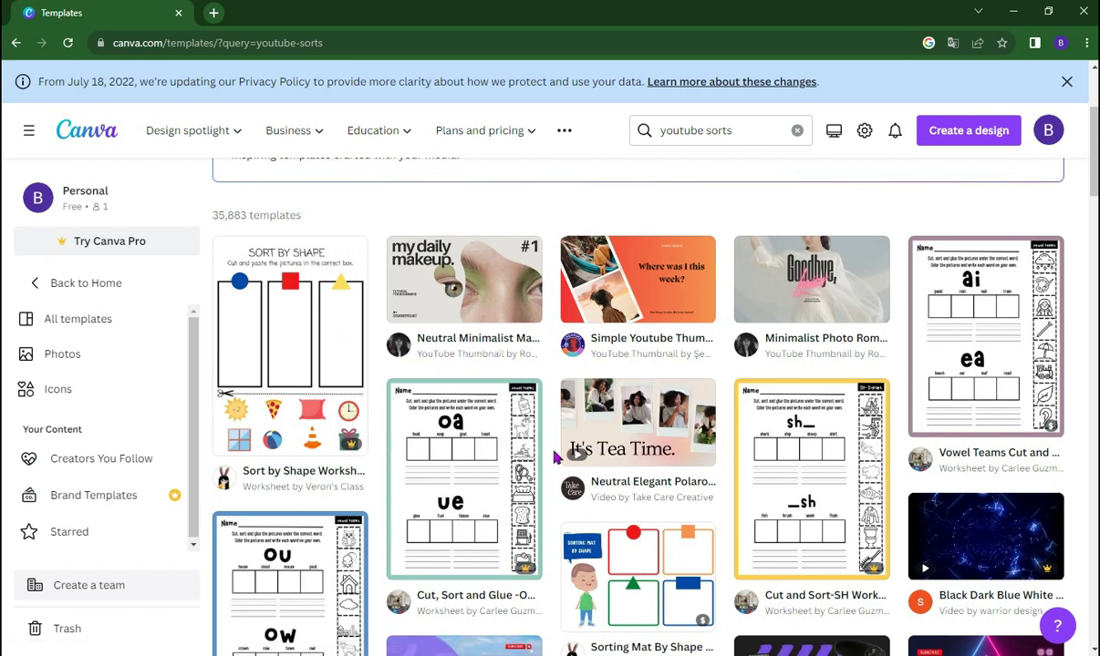
scroll(550, 454, "down", 3)
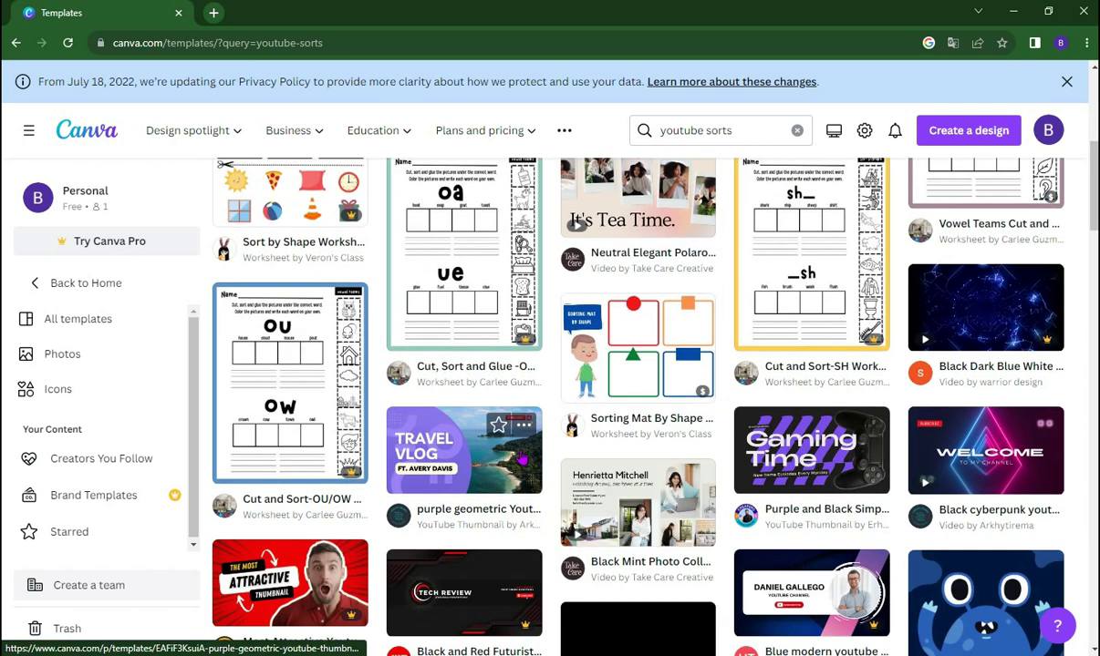
scroll(519, 458, "down", 3)
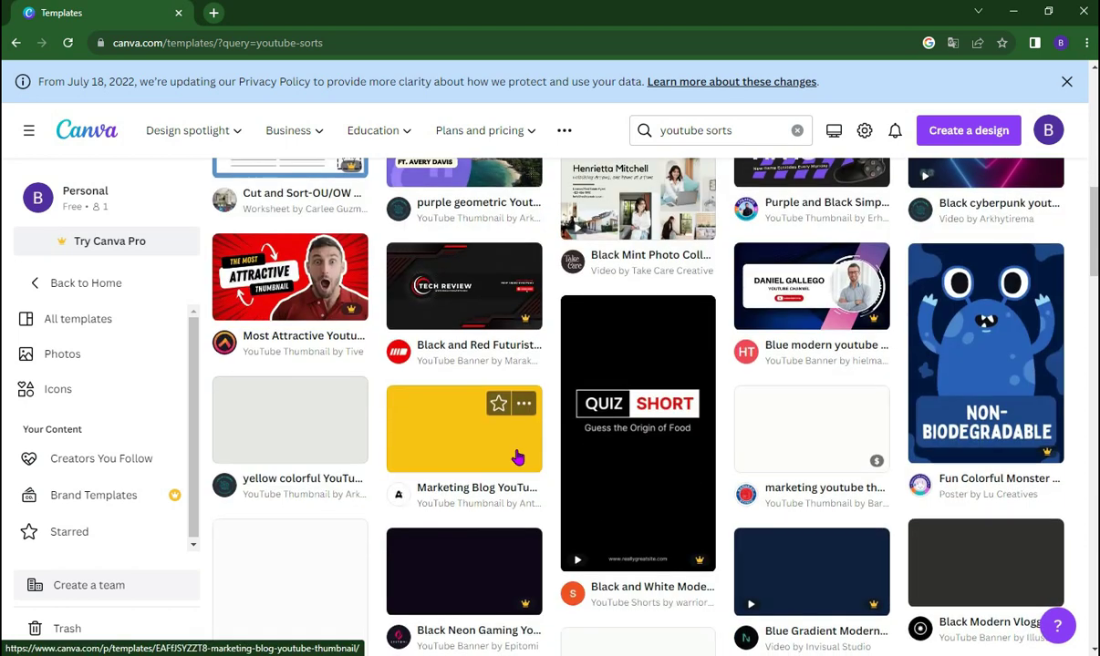
scroll(517, 457, "down", 3)
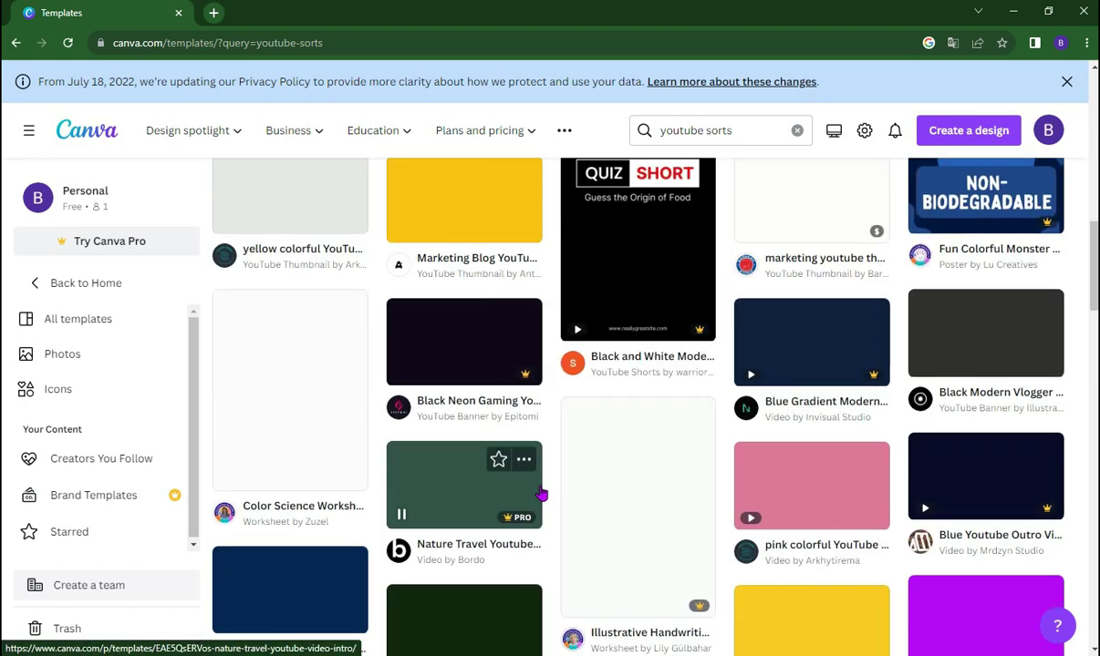
scroll(513, 456, "up", 4)
scroll(511, 453, "up", 6)
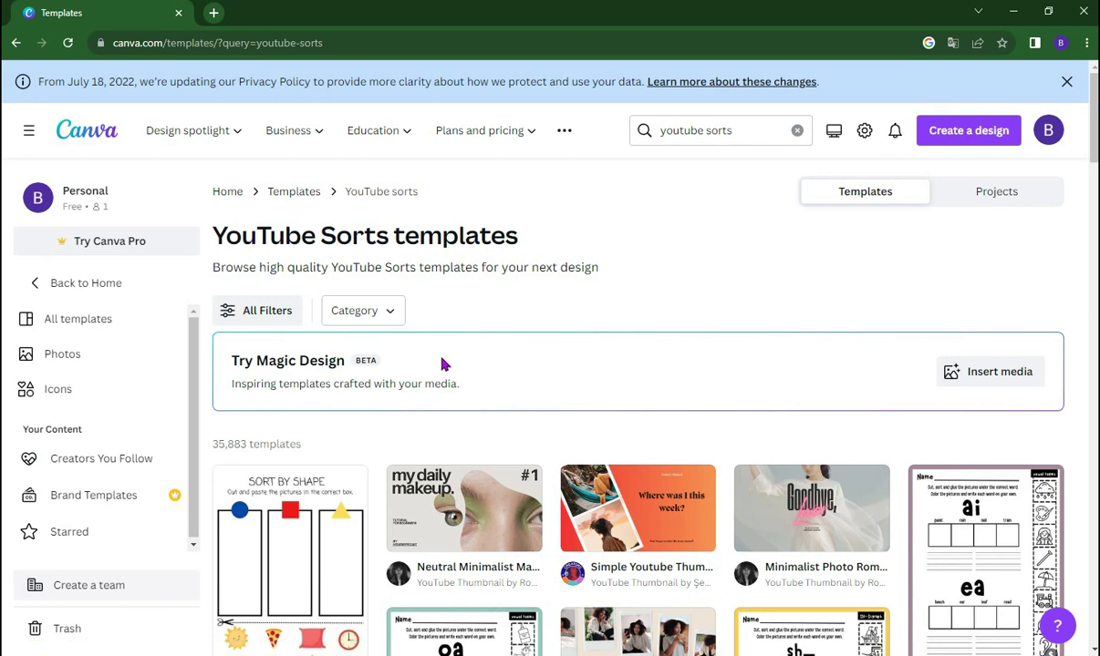
left_click(742, 129)
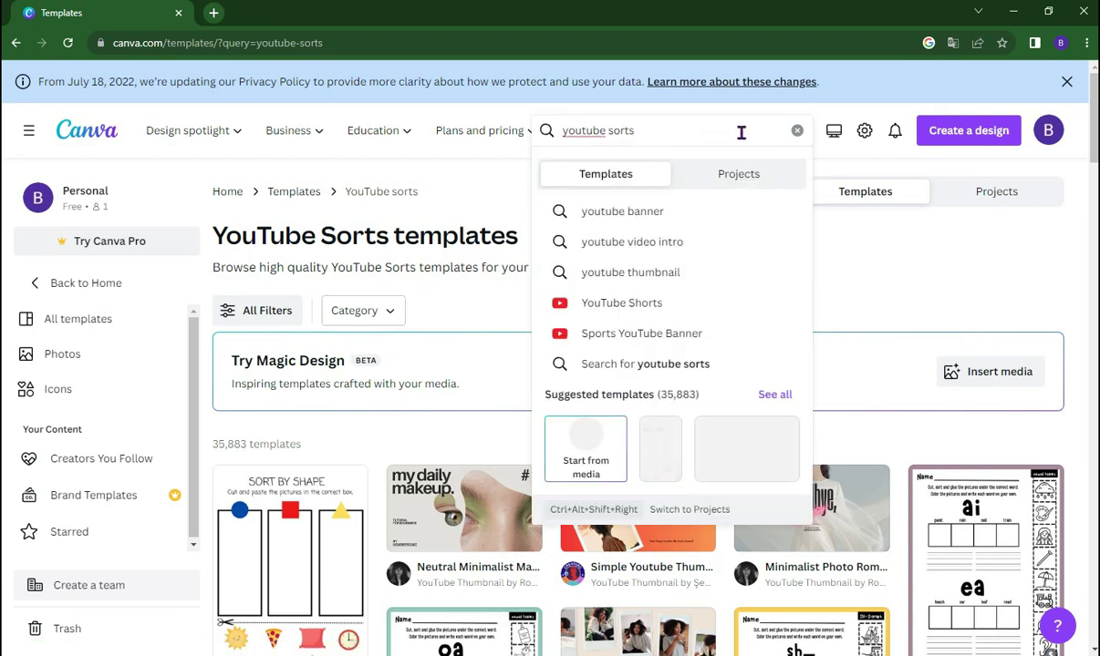
type("video")
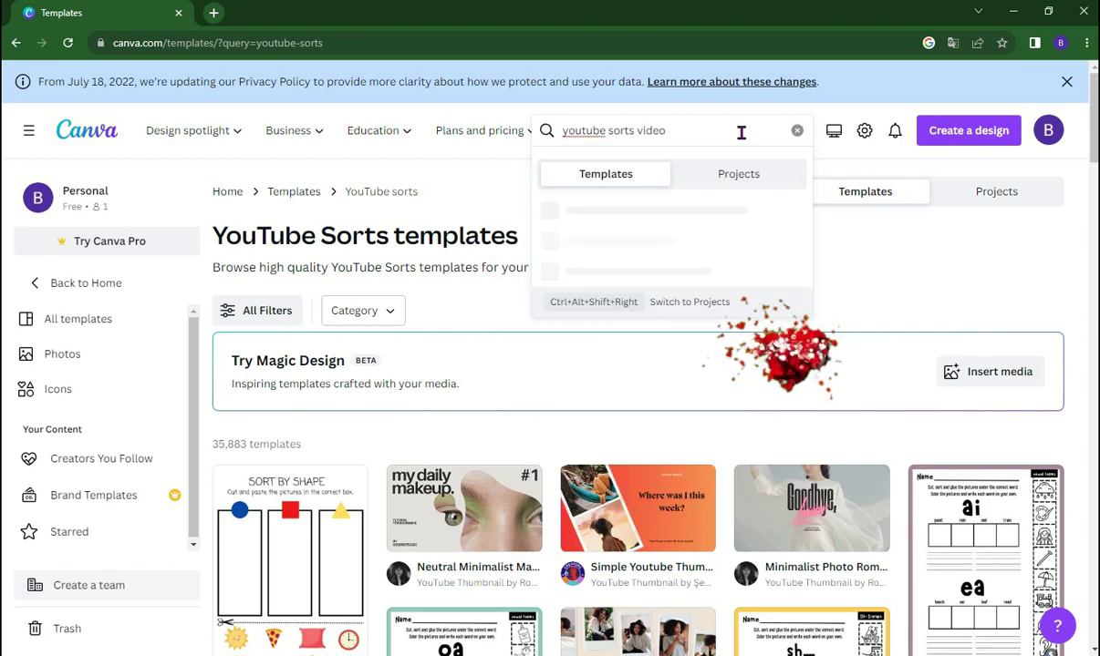
key("Return")
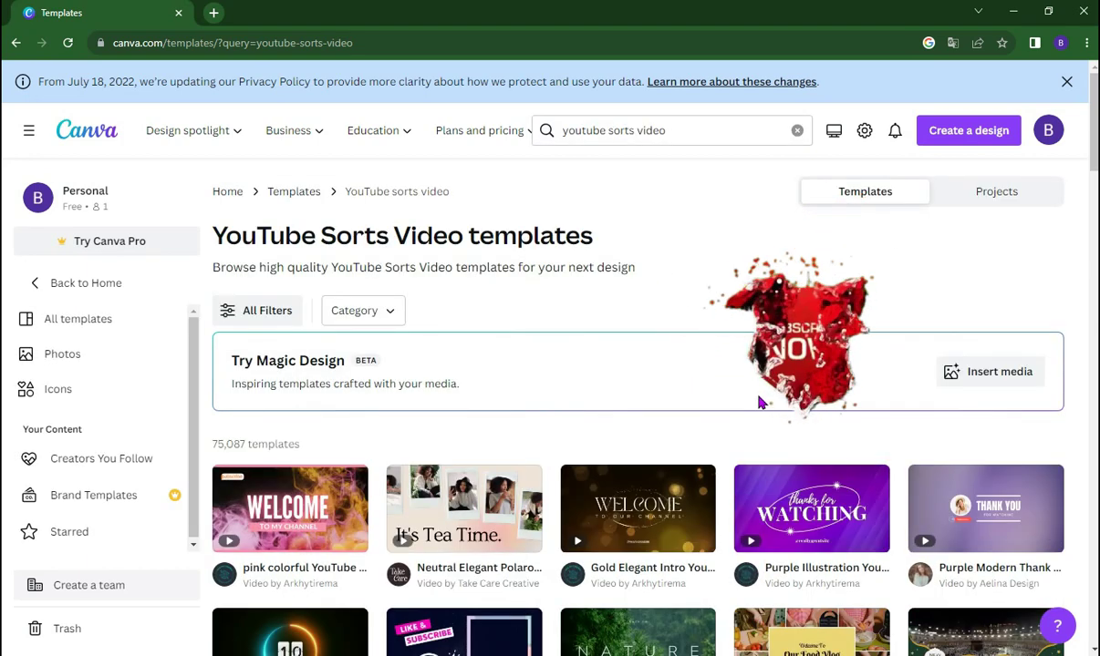
- Browse the YouTube sorts video templates to see which designs are offered
scroll(712, 369, "down", 3)
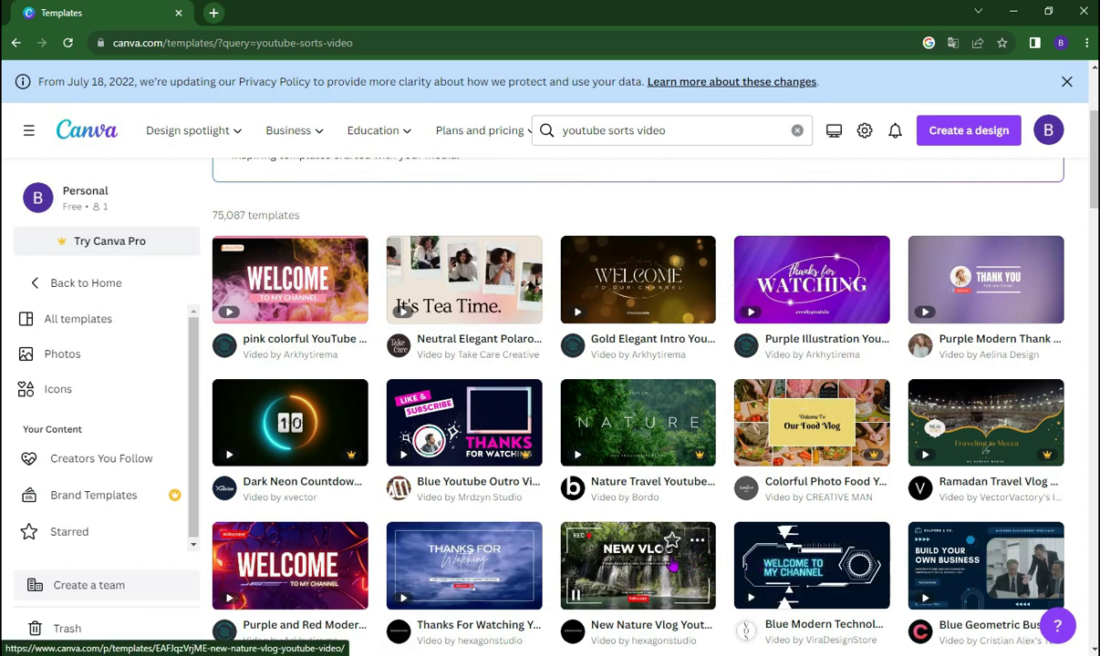
scroll(670, 582, "down", 1)
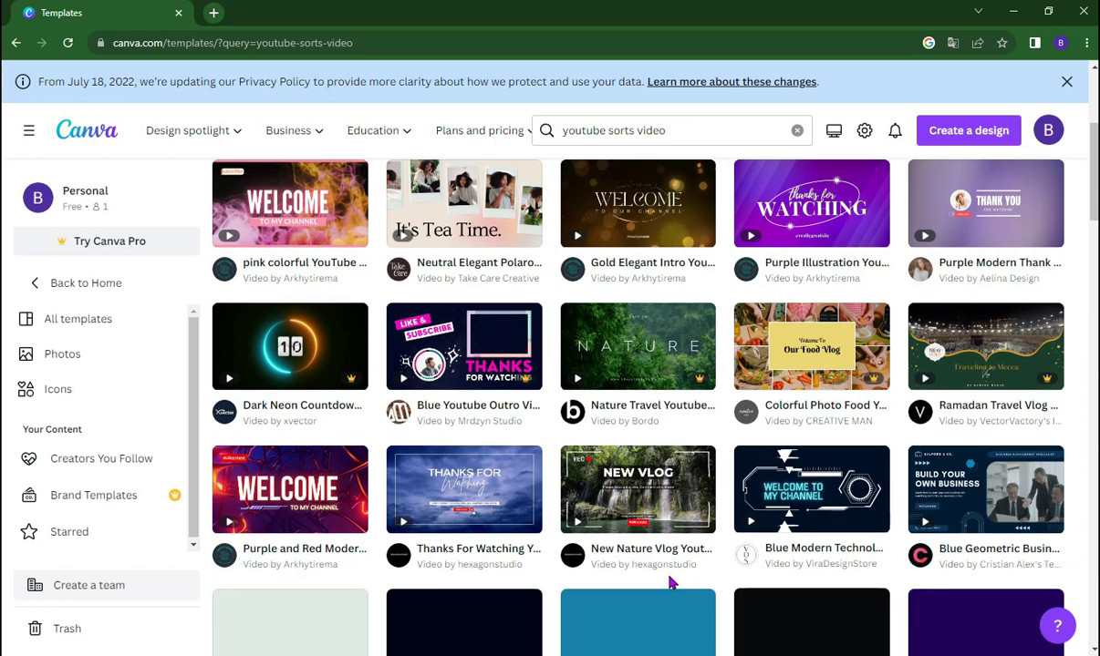
scroll(670, 582, "down", 5)
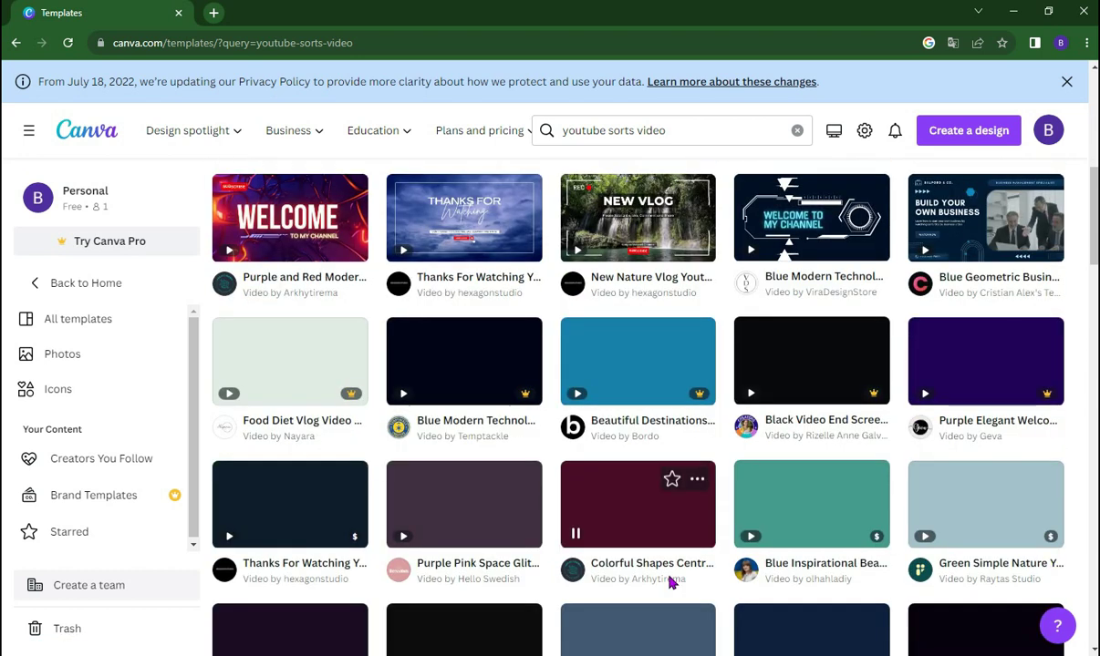
scroll(670, 584, "down", 3)
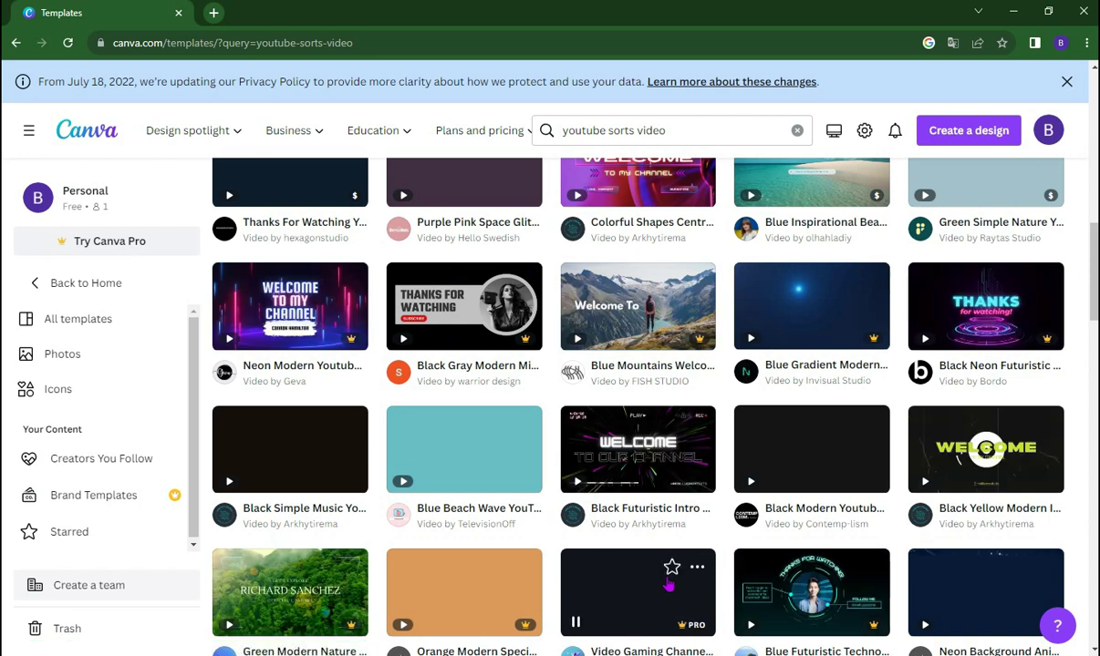
scroll(670, 588, "down", 4)
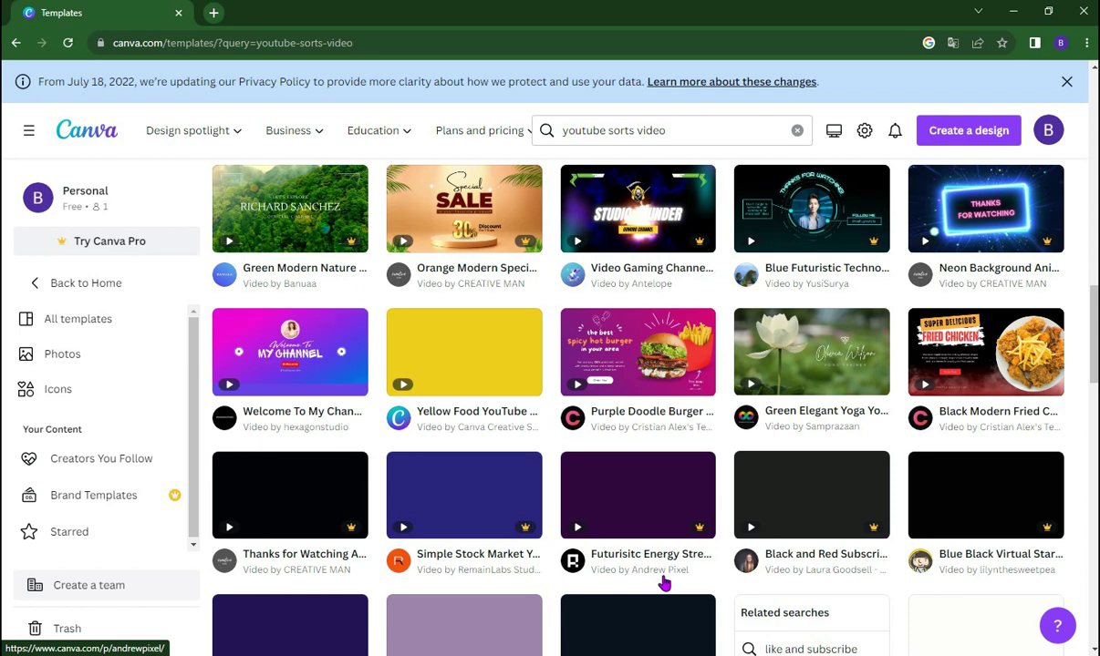
scroll(664, 584, "up", 10)
scroll(655, 575, "up", 2)
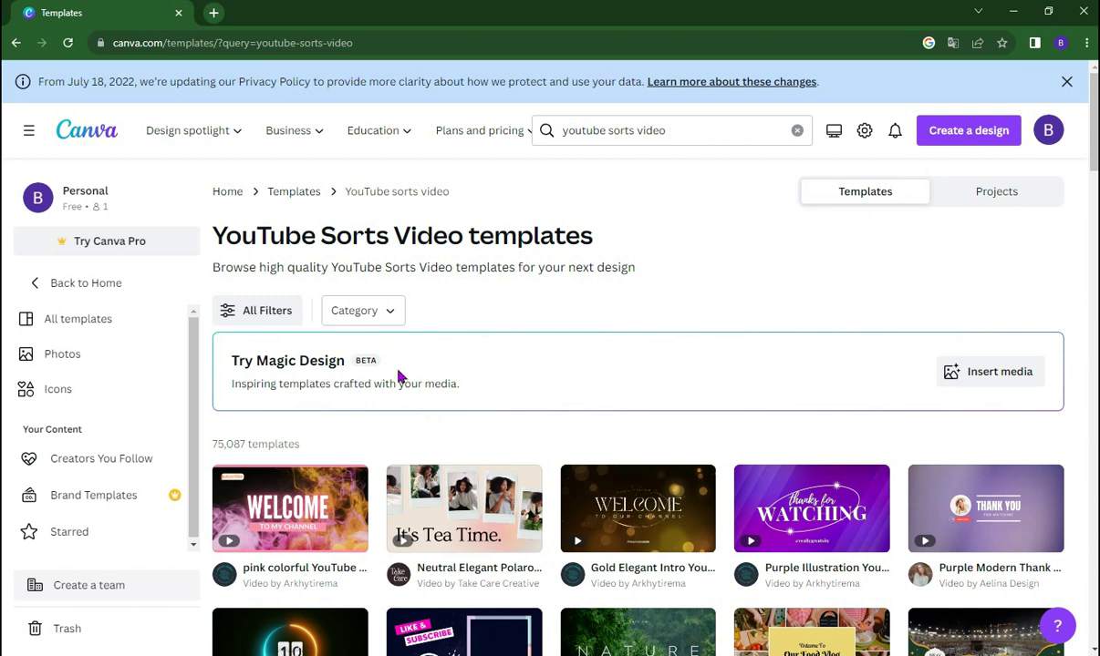
- Filter the template results by the Education Presentation subcategory of Education
left_click(391, 313)
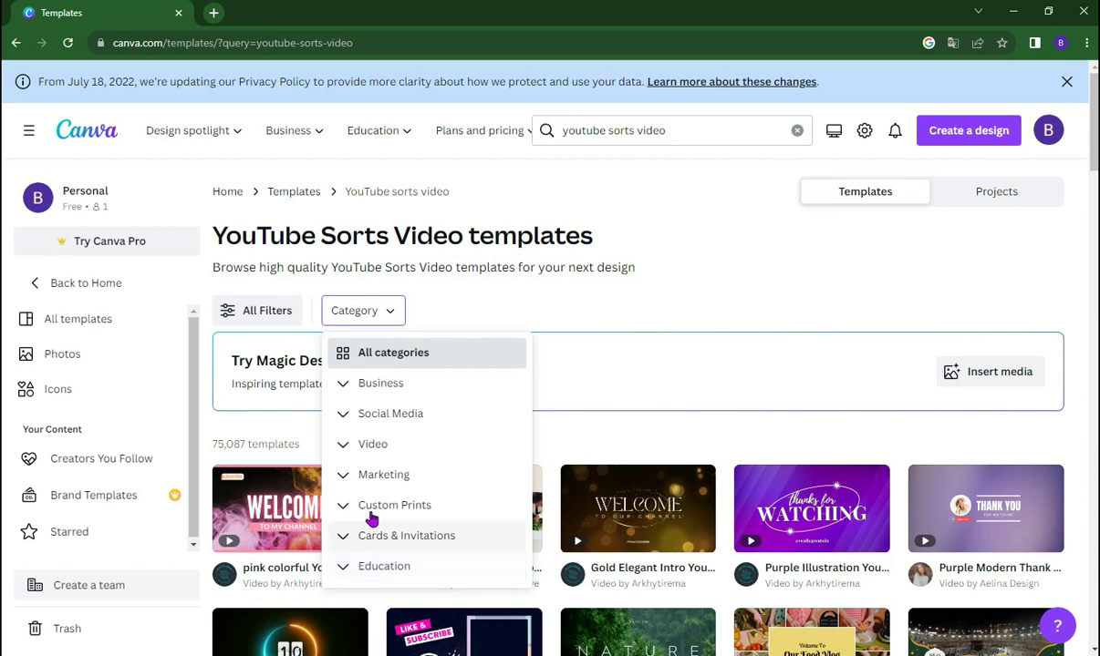
left_click(389, 575)
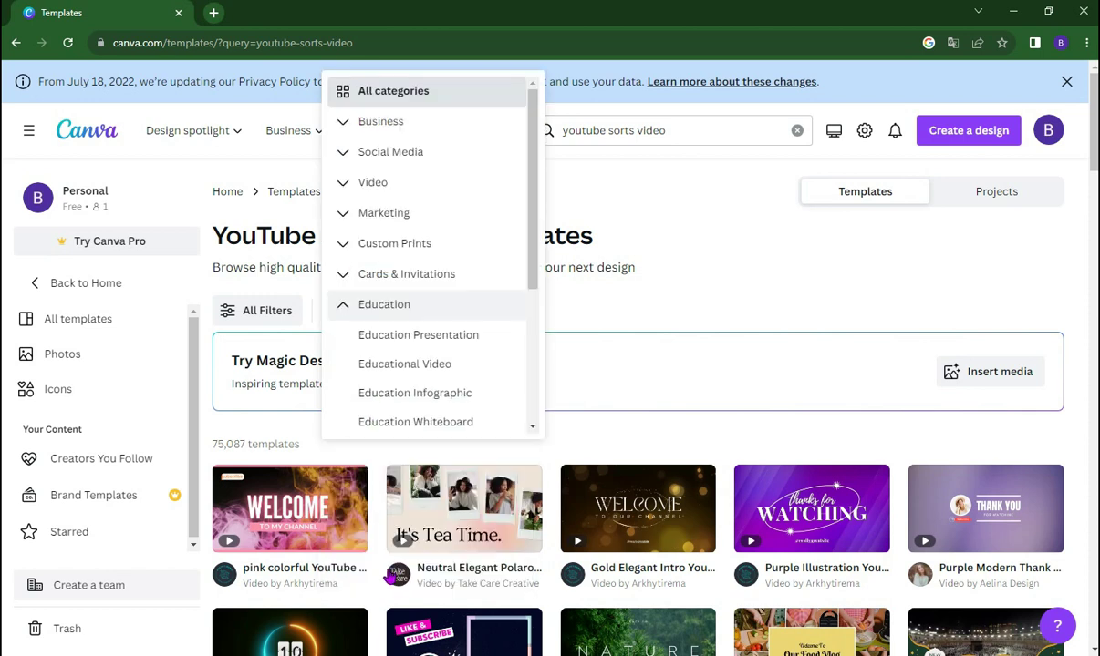
left_click(417, 336)
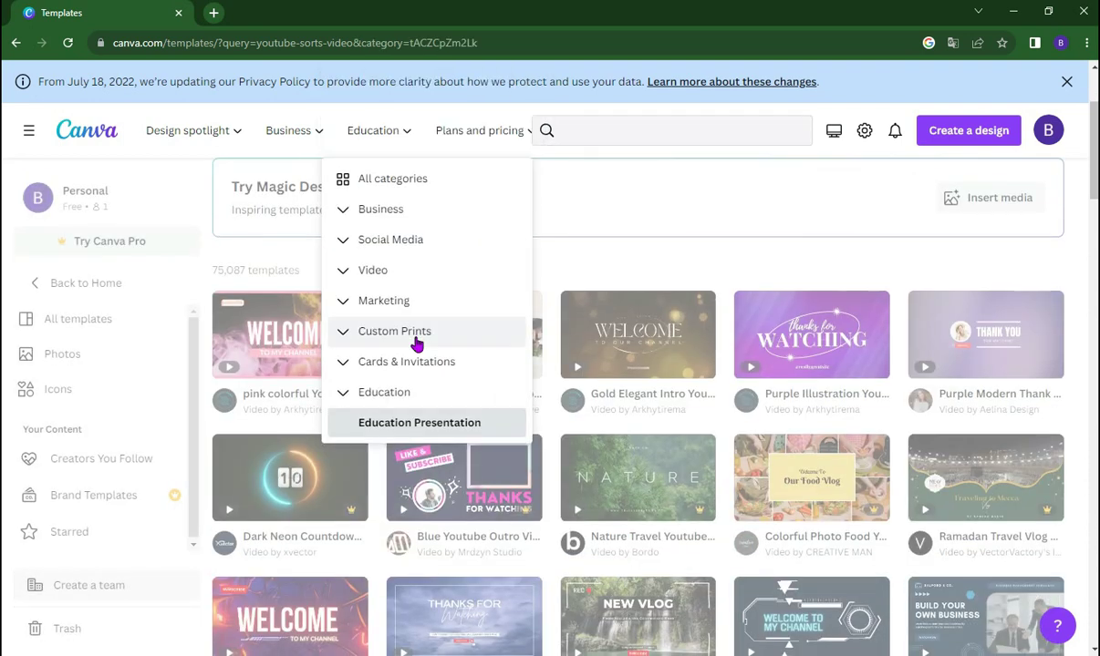
- Browse the templates offered in the Education Presentation category for the YouTube sorts video search
left_click(381, 426)
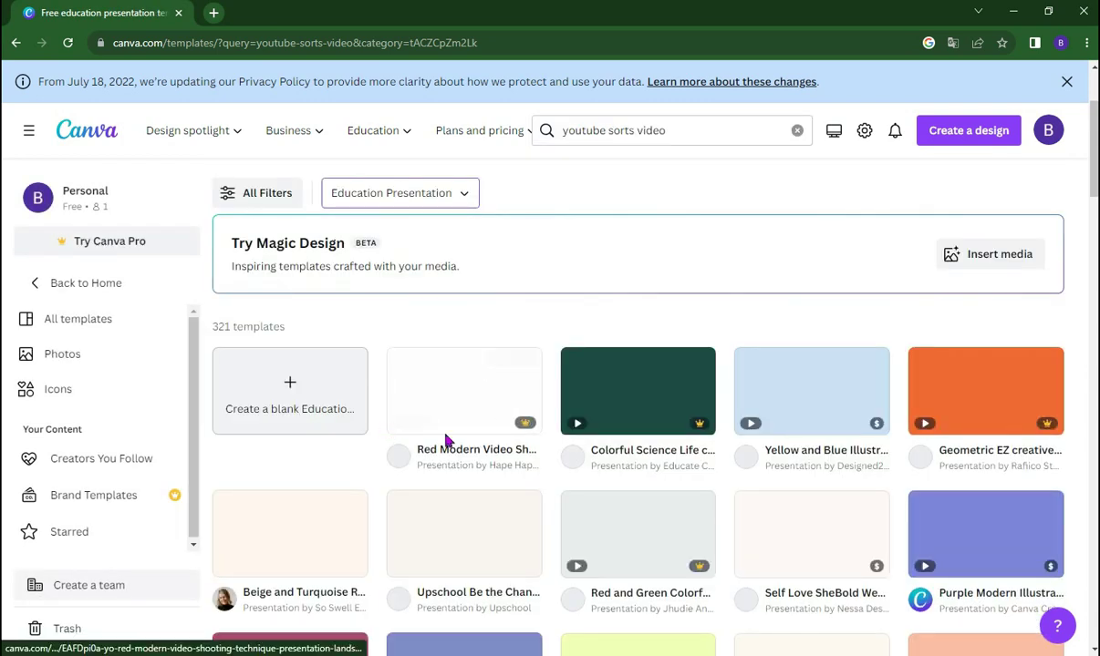
scroll(638, 531, "down", 2)
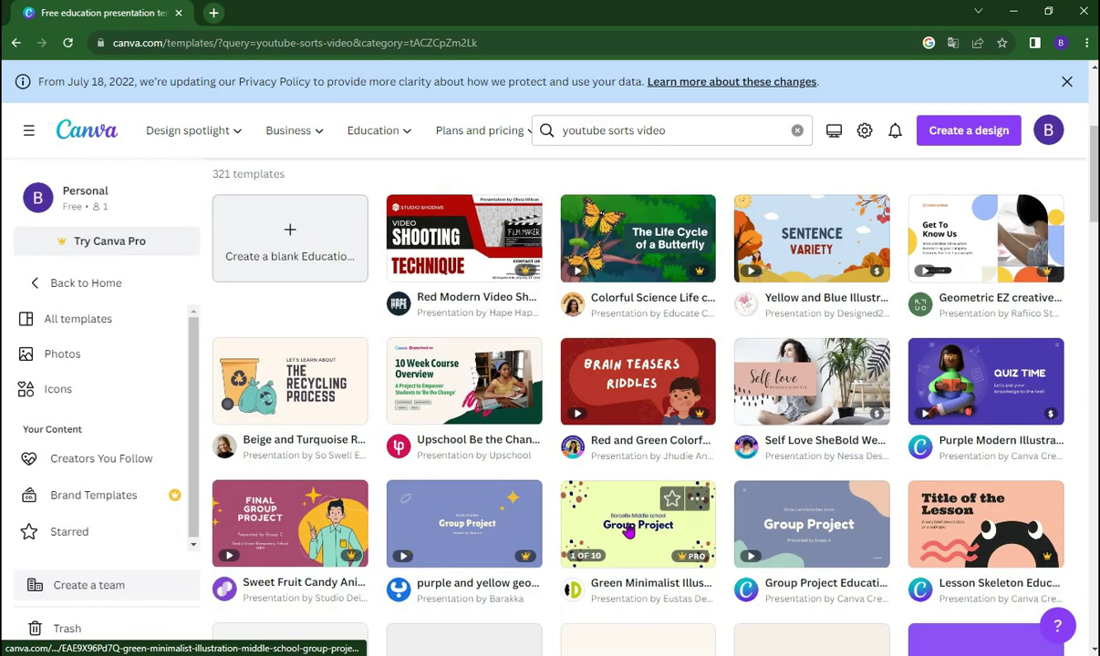
scroll(617, 535, "down", 2)
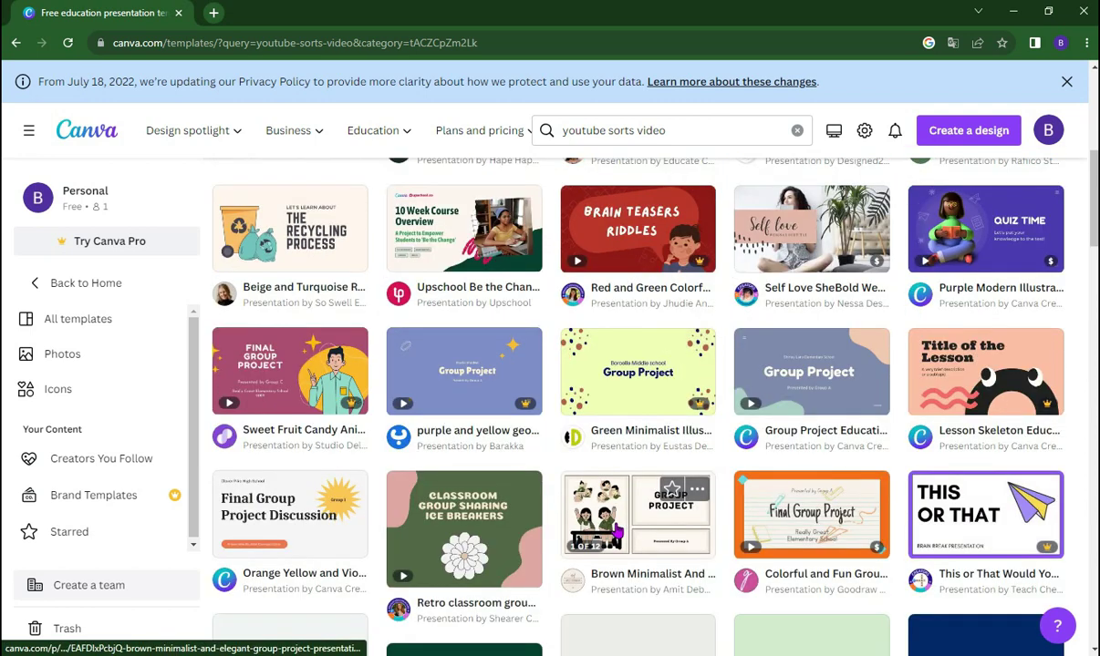
scroll(613, 533, "down", 5)
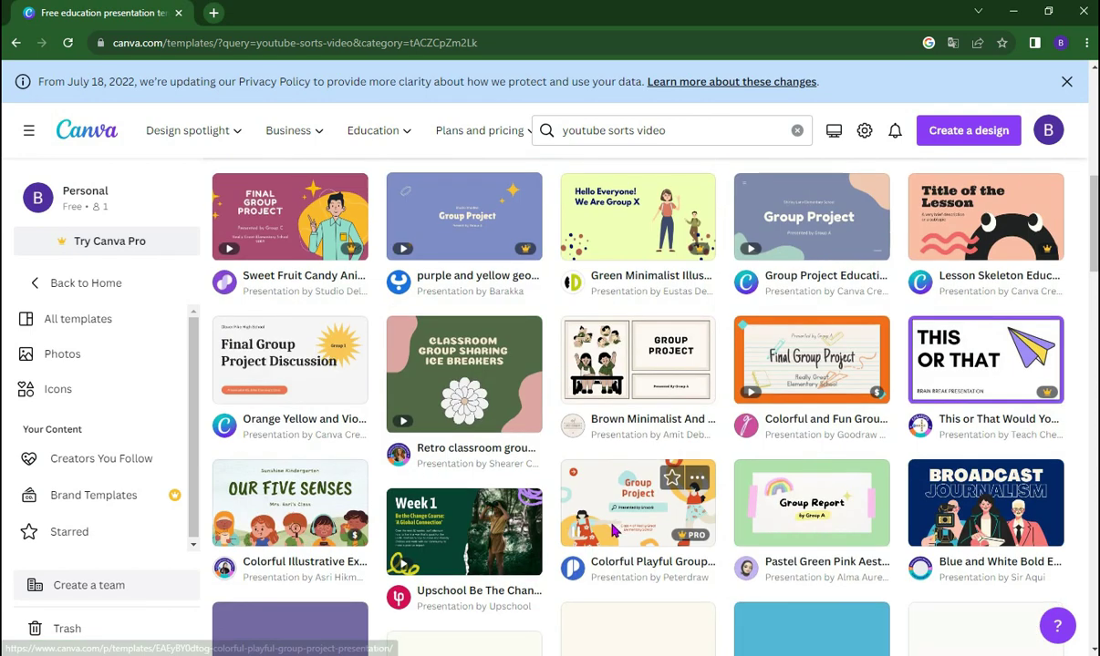
scroll(611, 533, "down", 2)
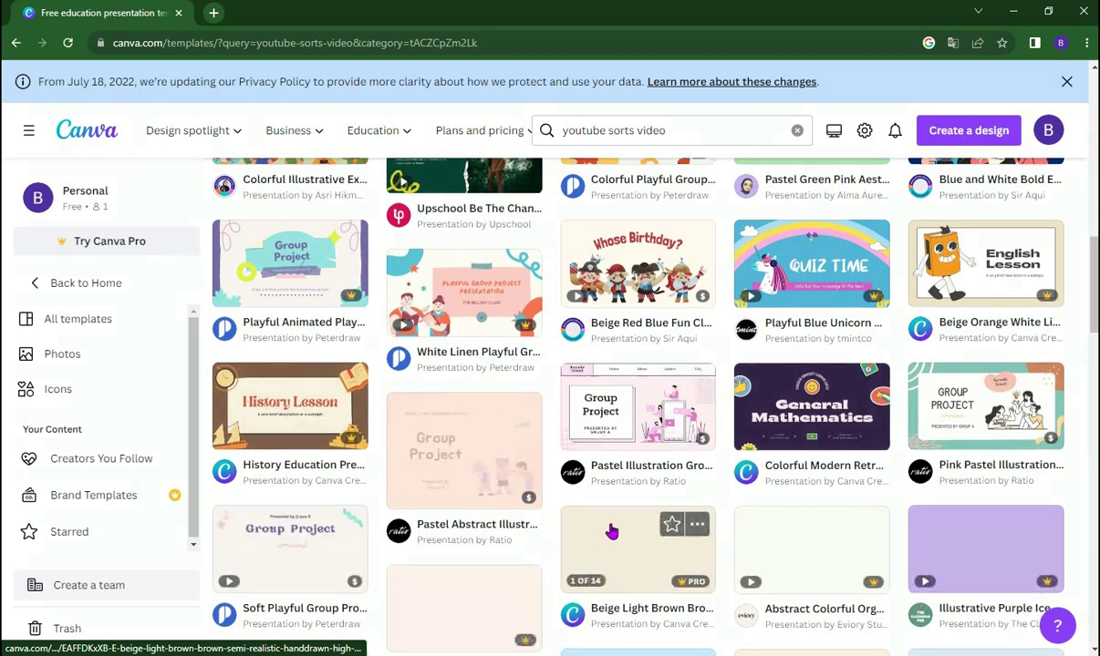
scroll(609, 534, "up", 3)
scroll(609, 534, "up", 8)
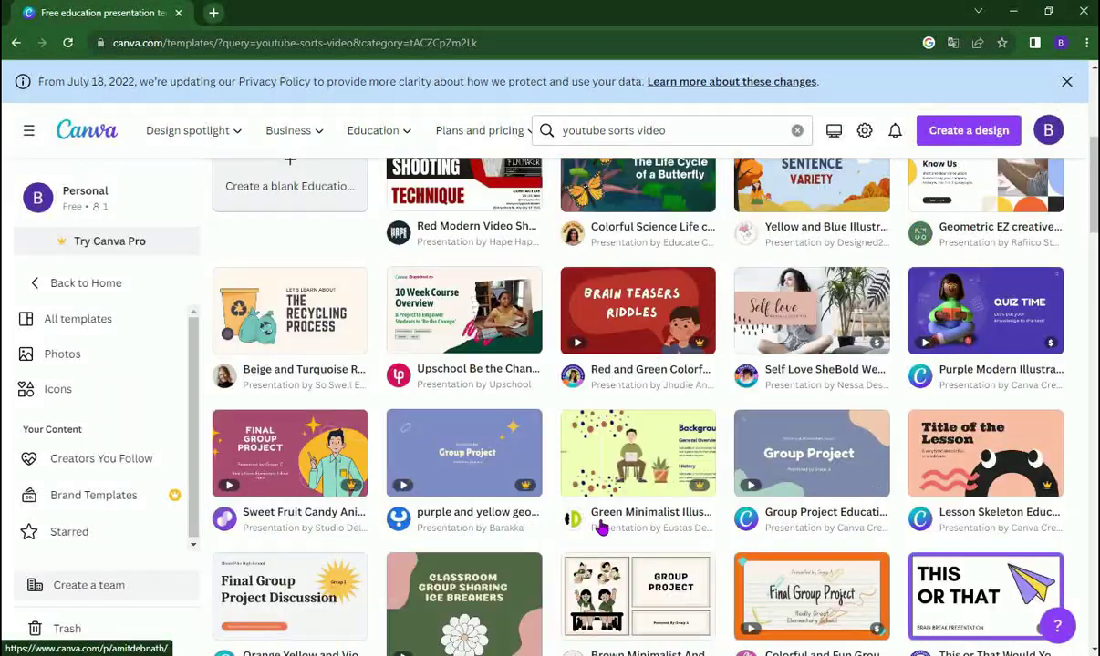
scroll(599, 526, "up", 2)
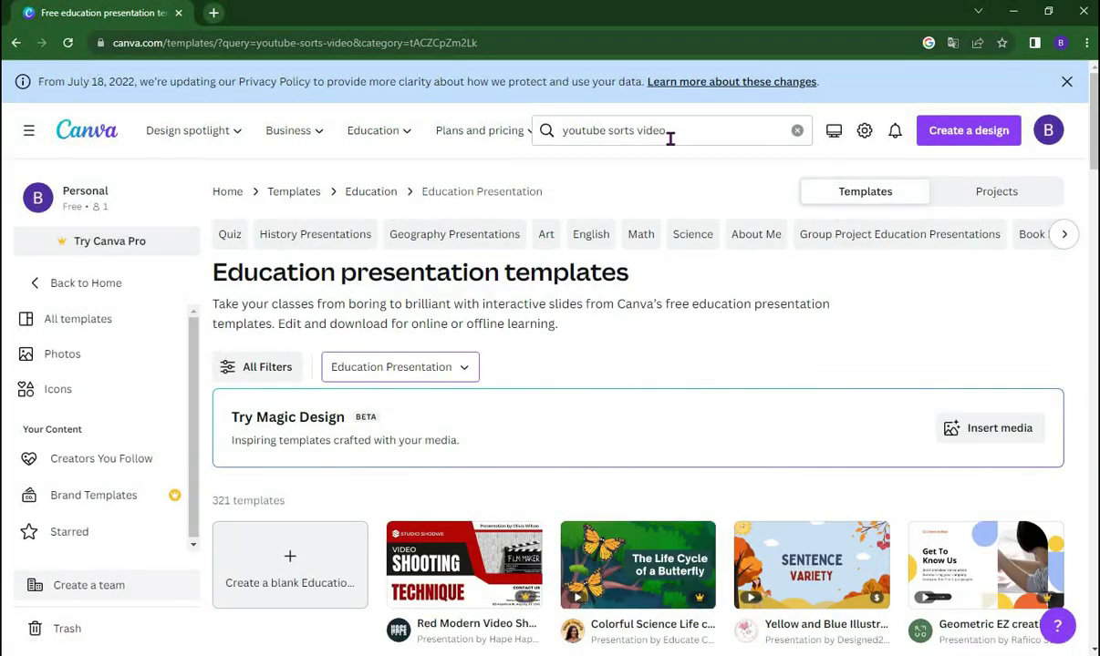
- Shorten the template search to "youtube sorts" and run it again
left_click_drag(684, 132, 619, 133)
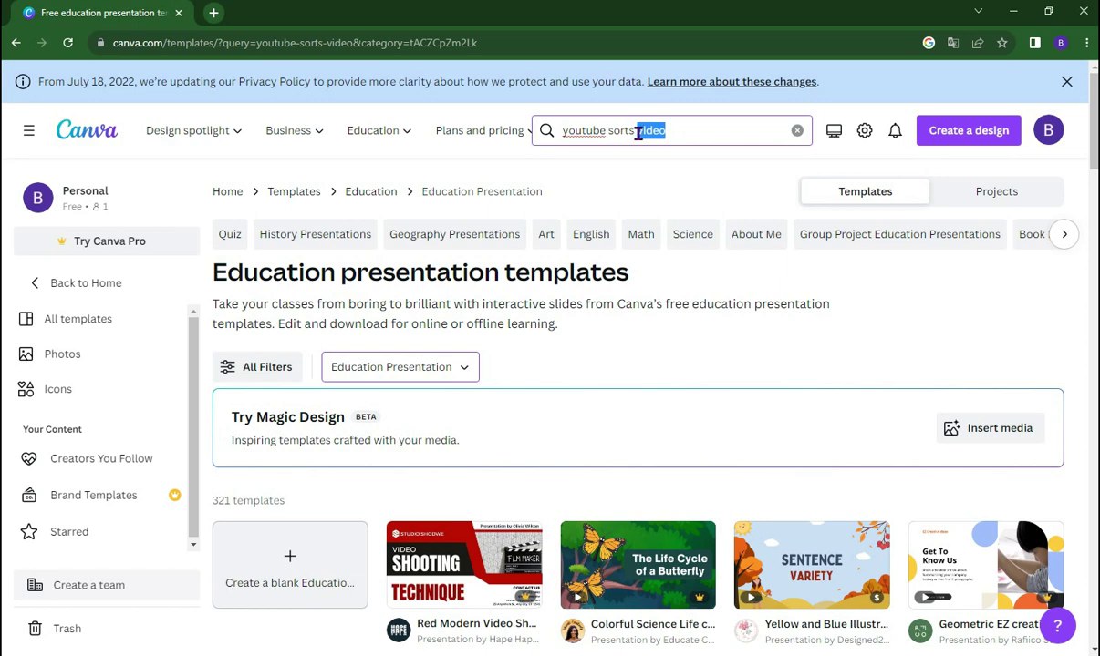
key("BackSpace")
key("Return")
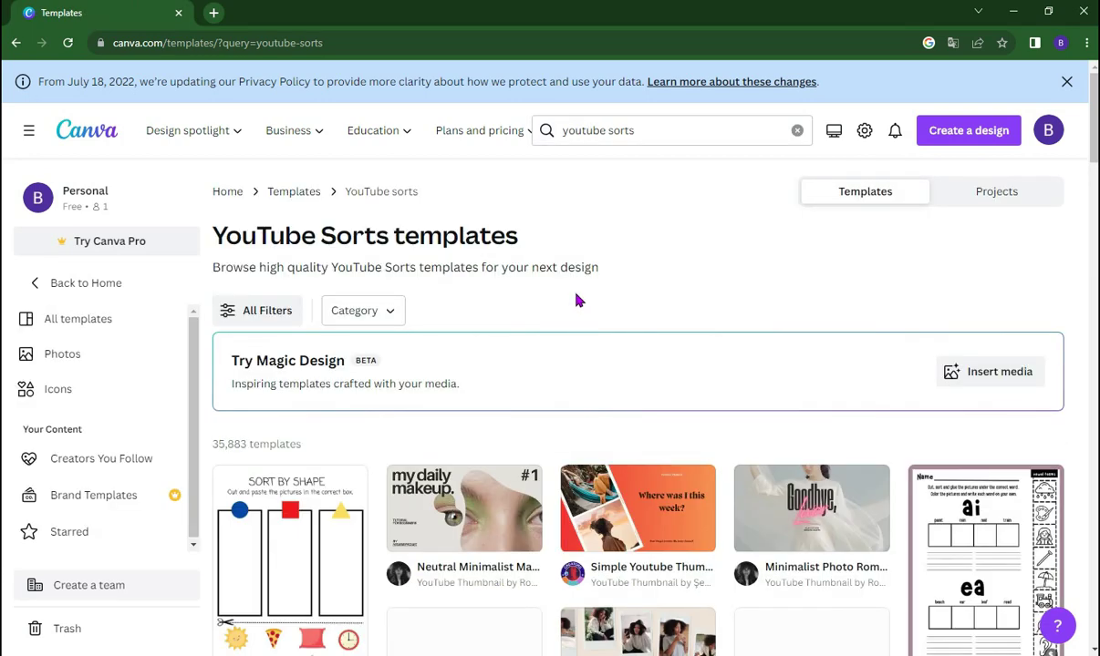
- Find the Purple Modern Youtube Shorts template in the results and open it for customizing
scroll(646, 451, "down", 3)
scroll(645, 459, "down", 8)
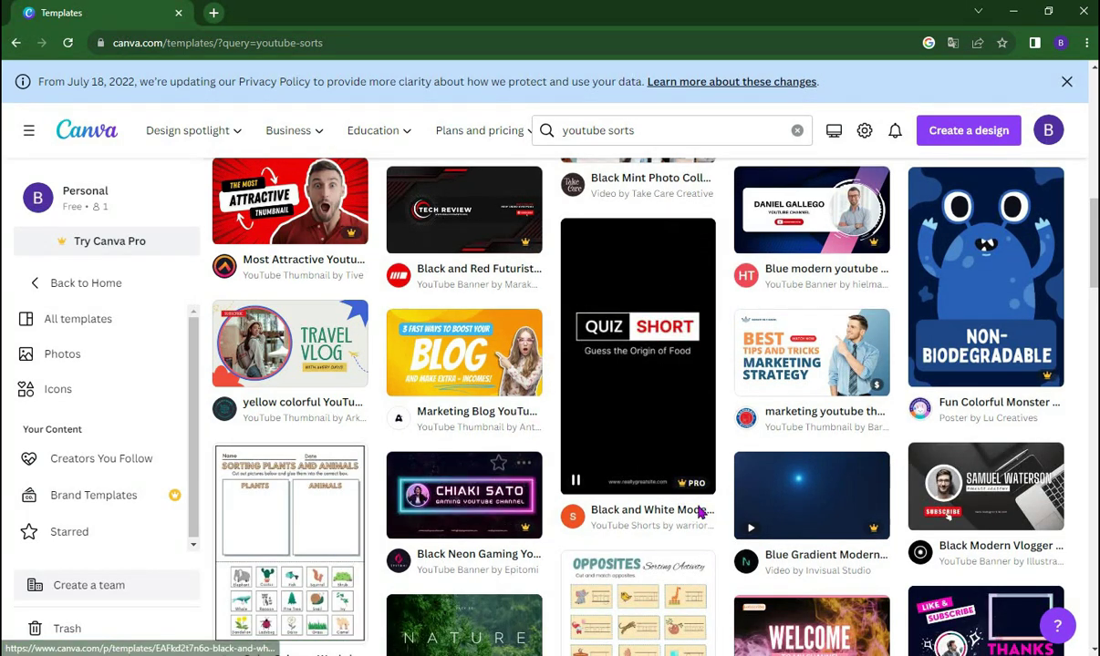
scroll(647, 510, "down", 1)
scroll(646, 499, "down", 5)
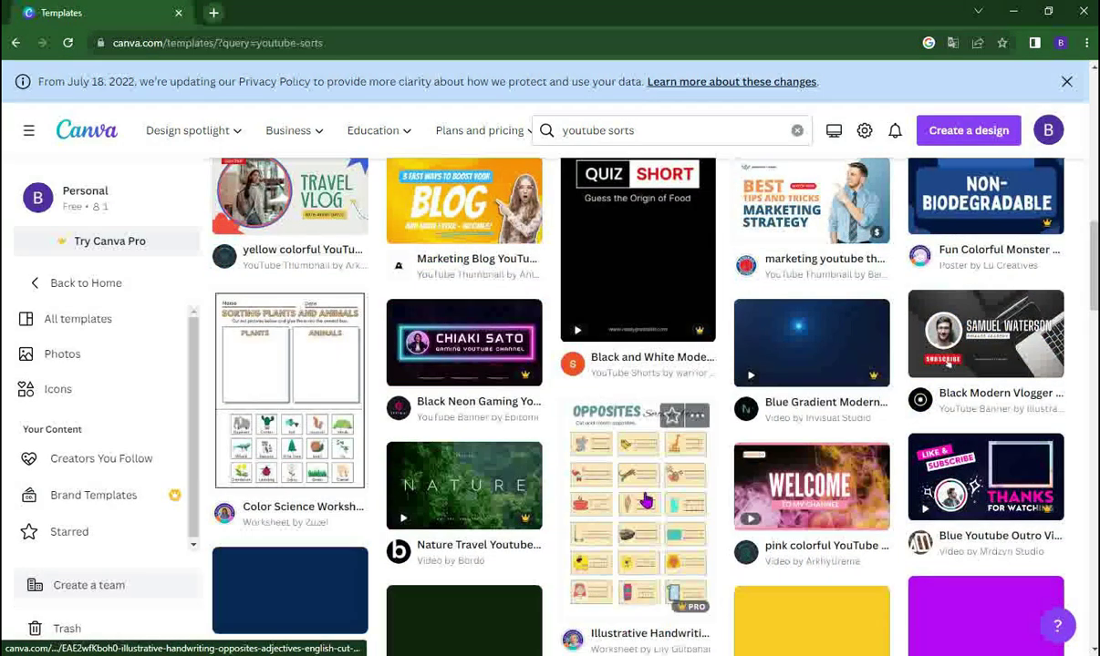
scroll(646, 500, "down", 4)
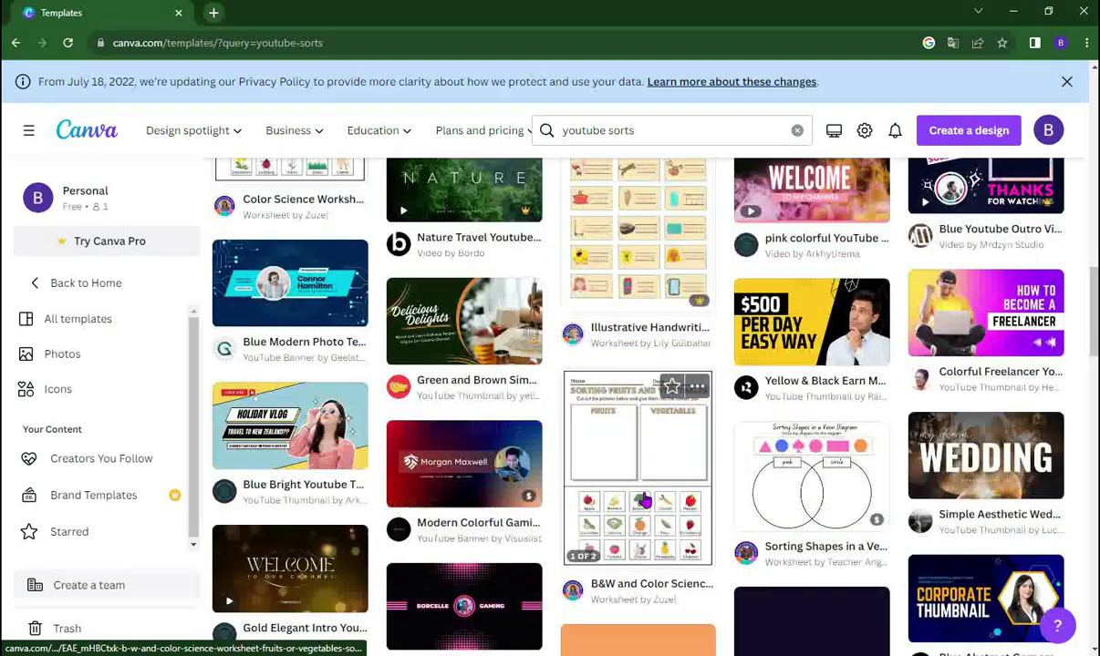
scroll(643, 500, "down", 2)
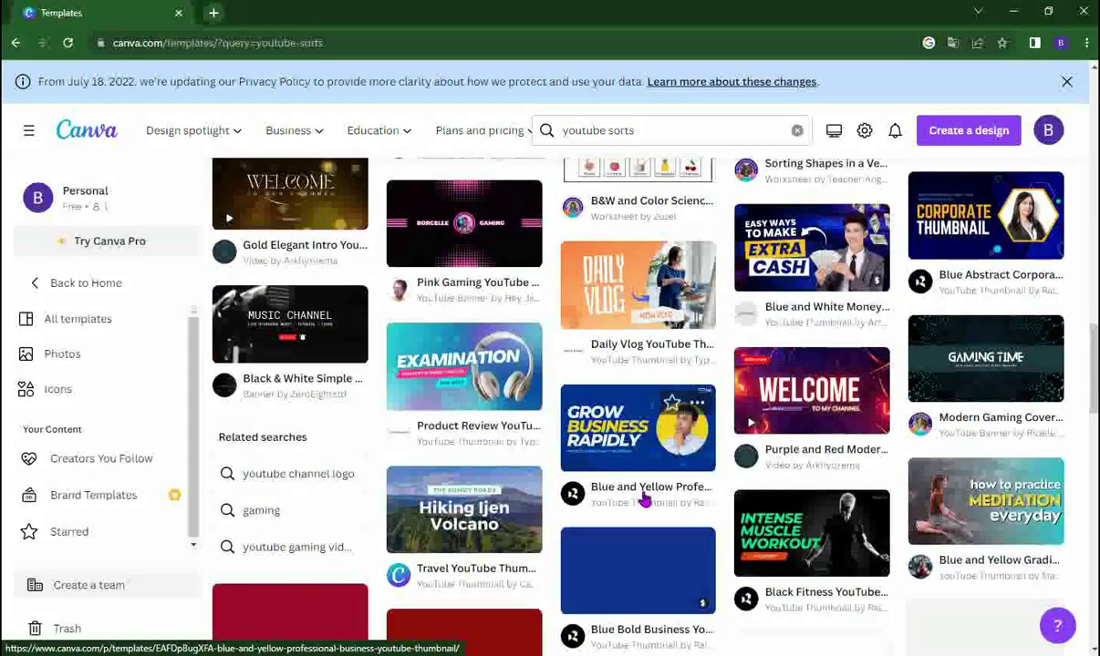
scroll(644, 498, "down", 3)
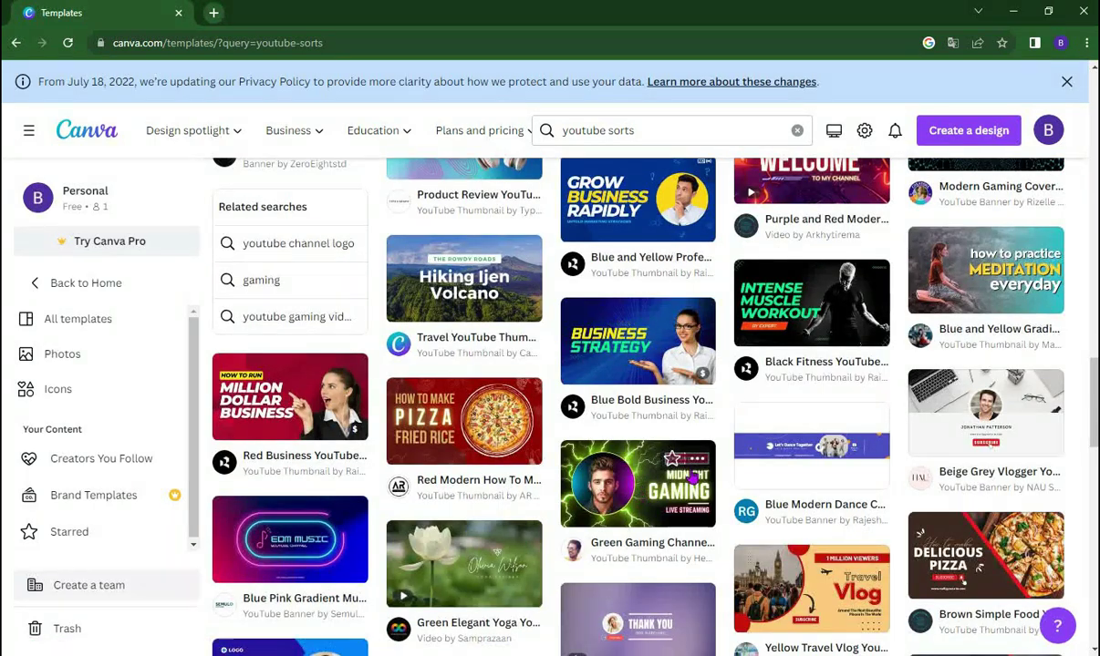
scroll(690, 477, "down", 5)
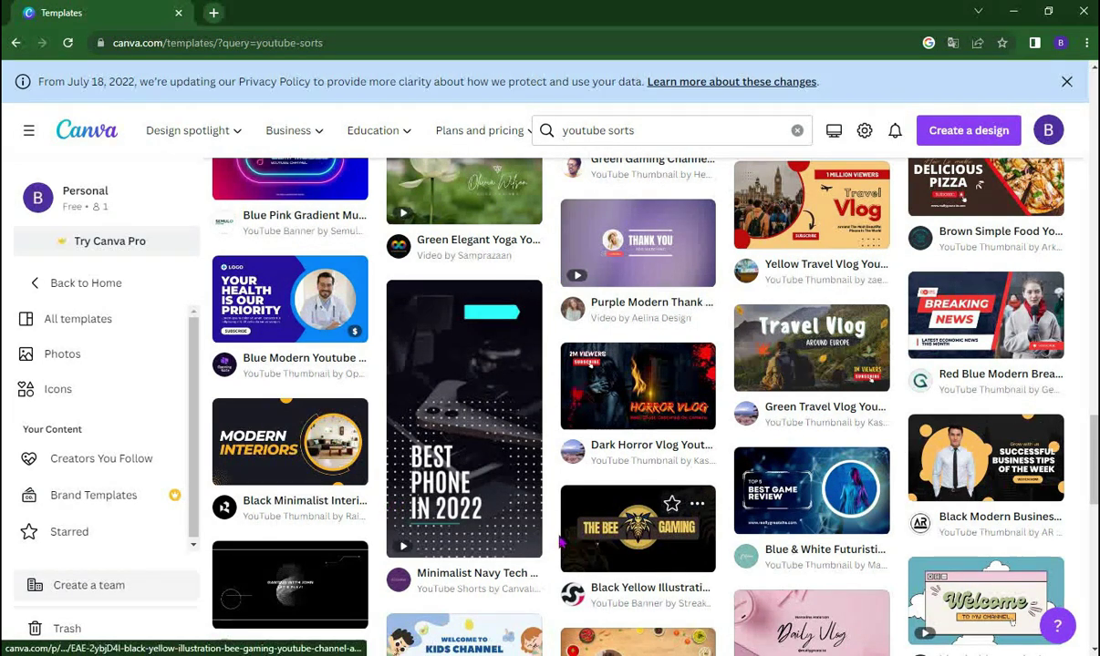
scroll(320, 534, "down", 4)
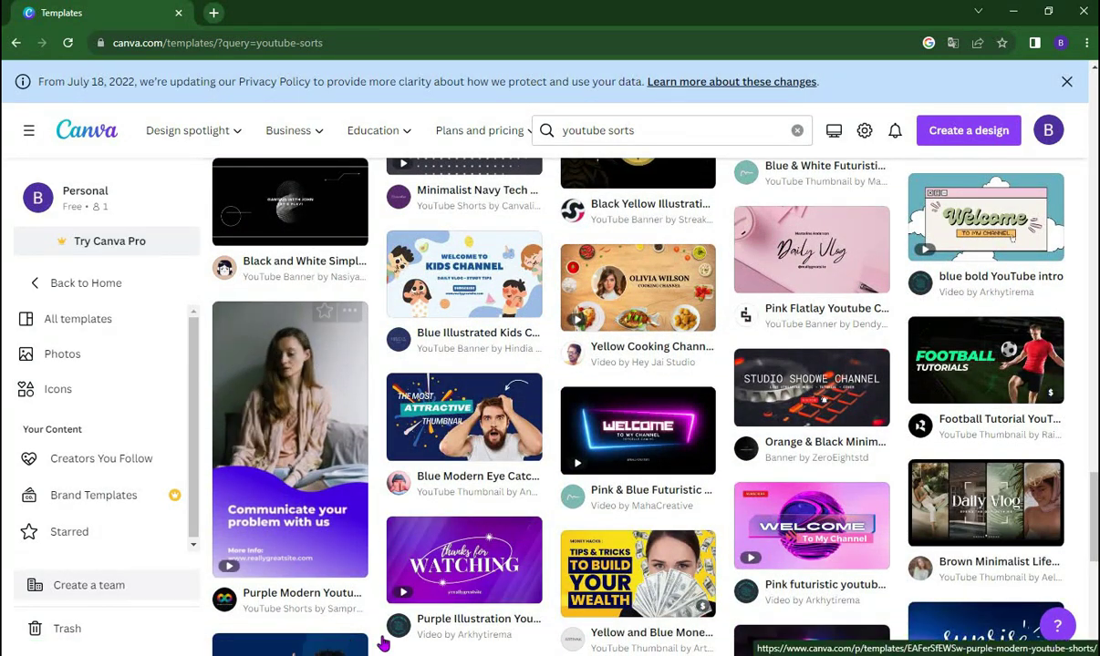
left_click(307, 498)
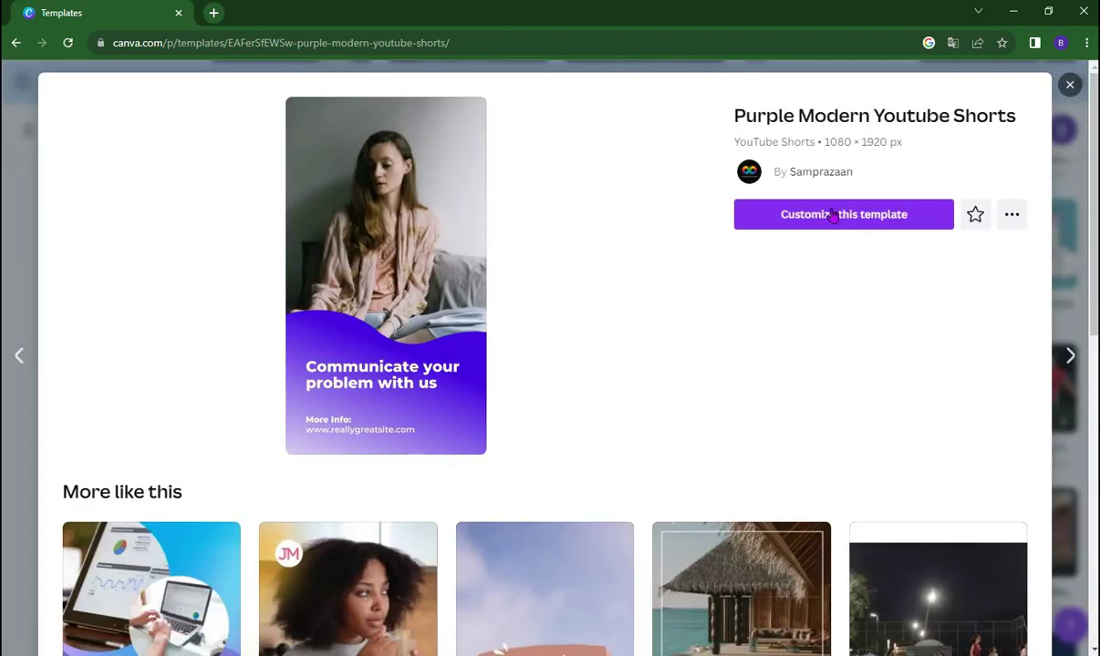
left_click(781, 214)
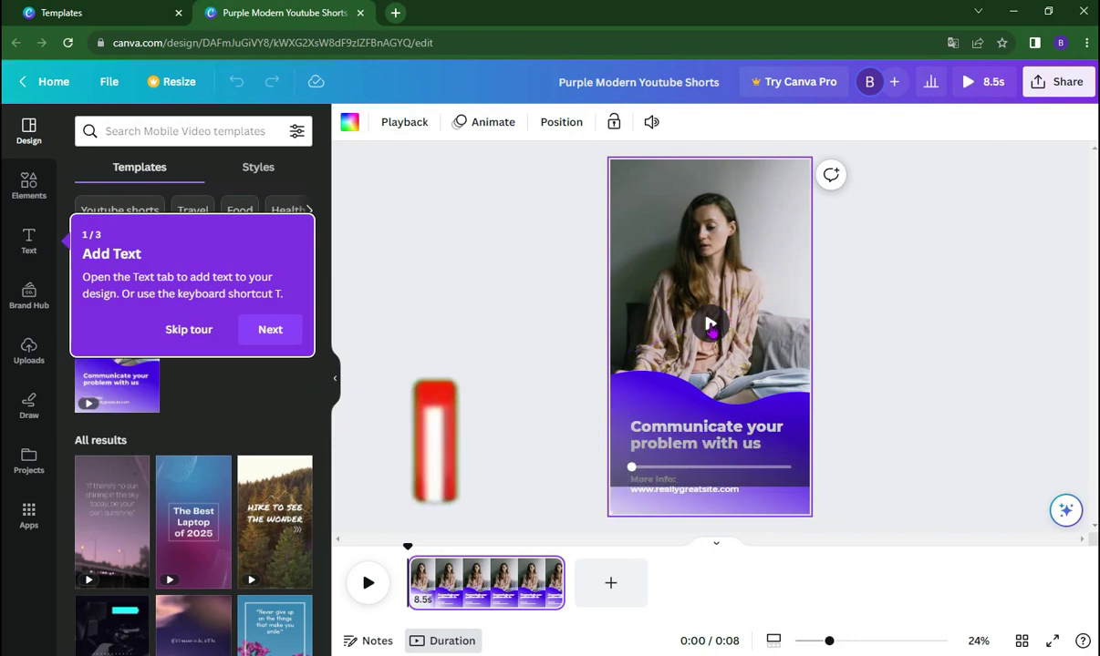
- Play the template's video on the canvas and look over the whole page design
left_click(710, 325)
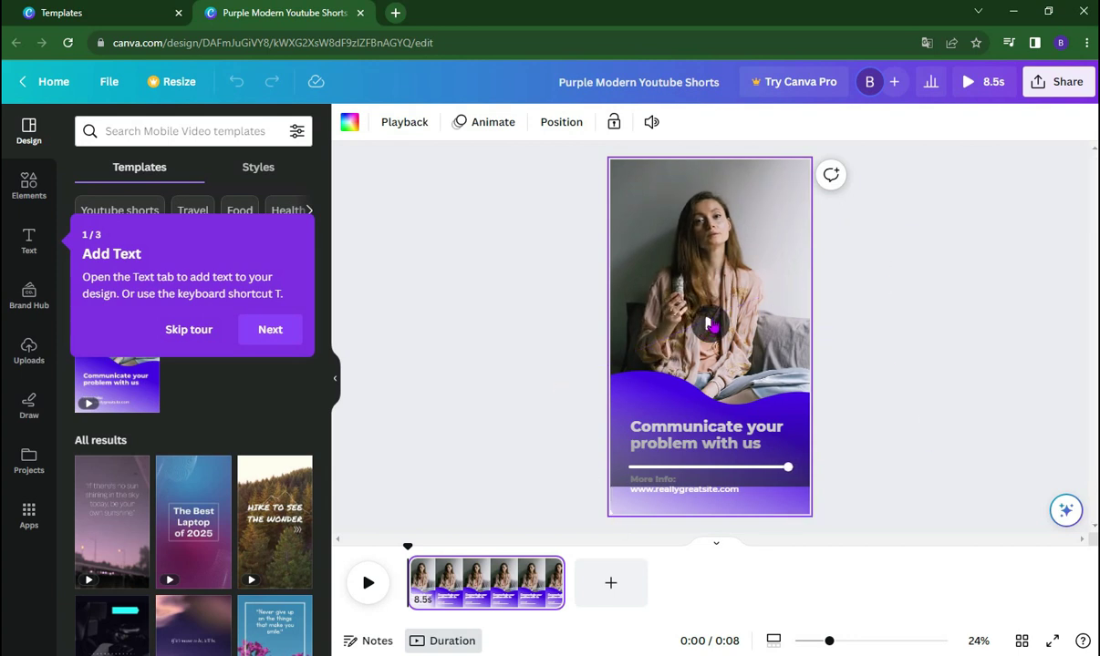
left_click(707, 324)
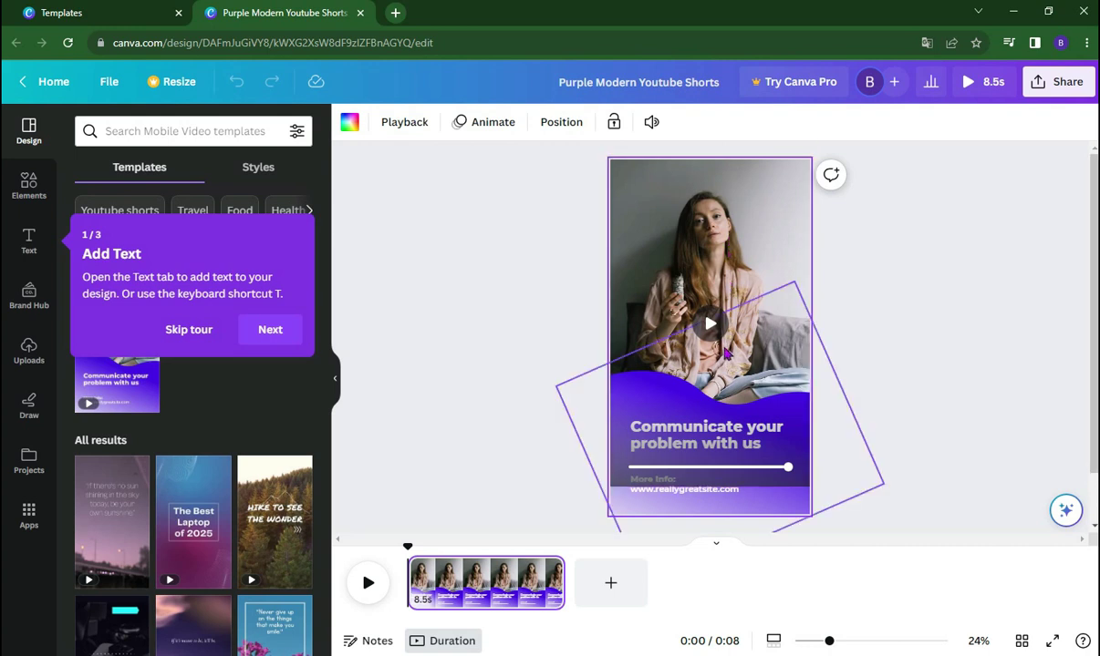
scroll(726, 369, "down", 3)
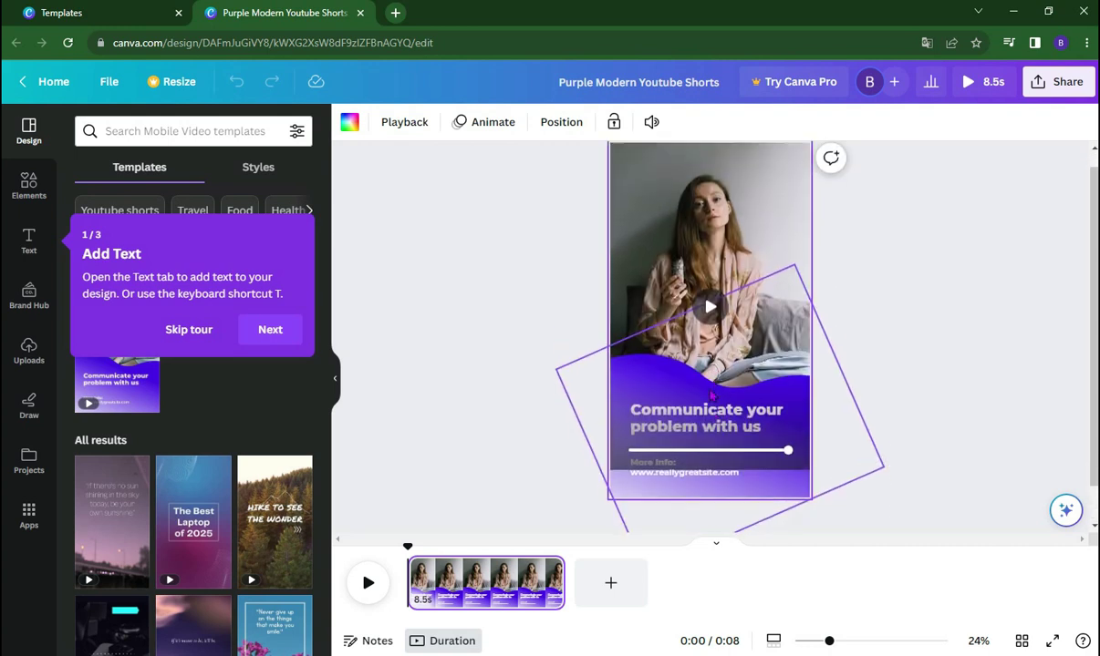
scroll(711, 396, "up", 3)
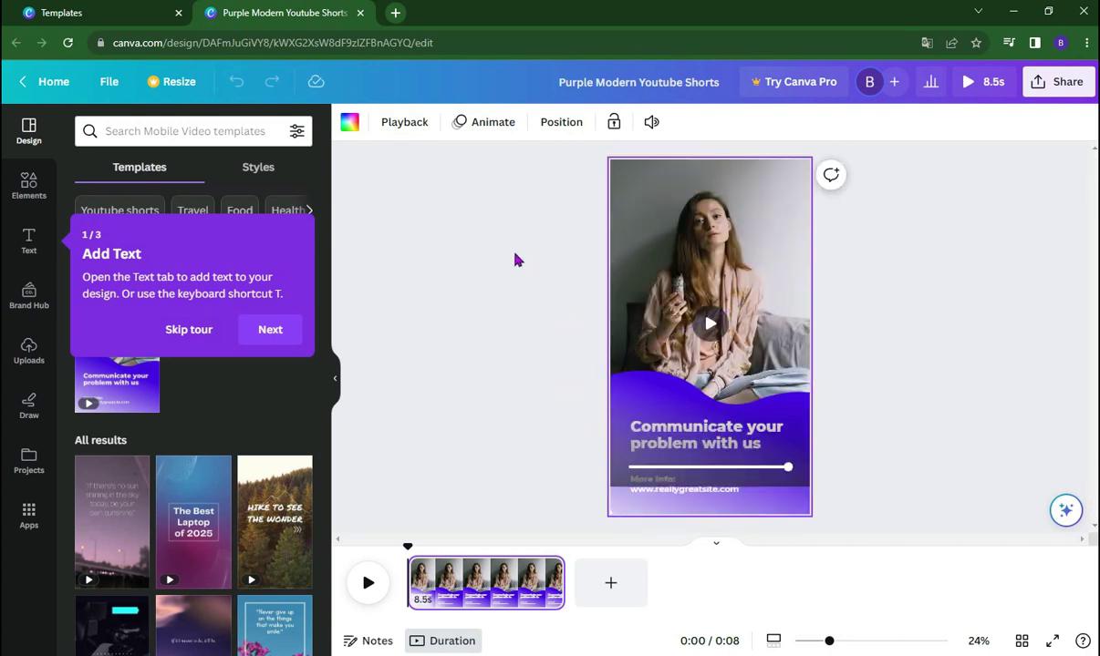
- Open a new browser tab for a web search
left_click(395, 13)
left_click(423, 43)
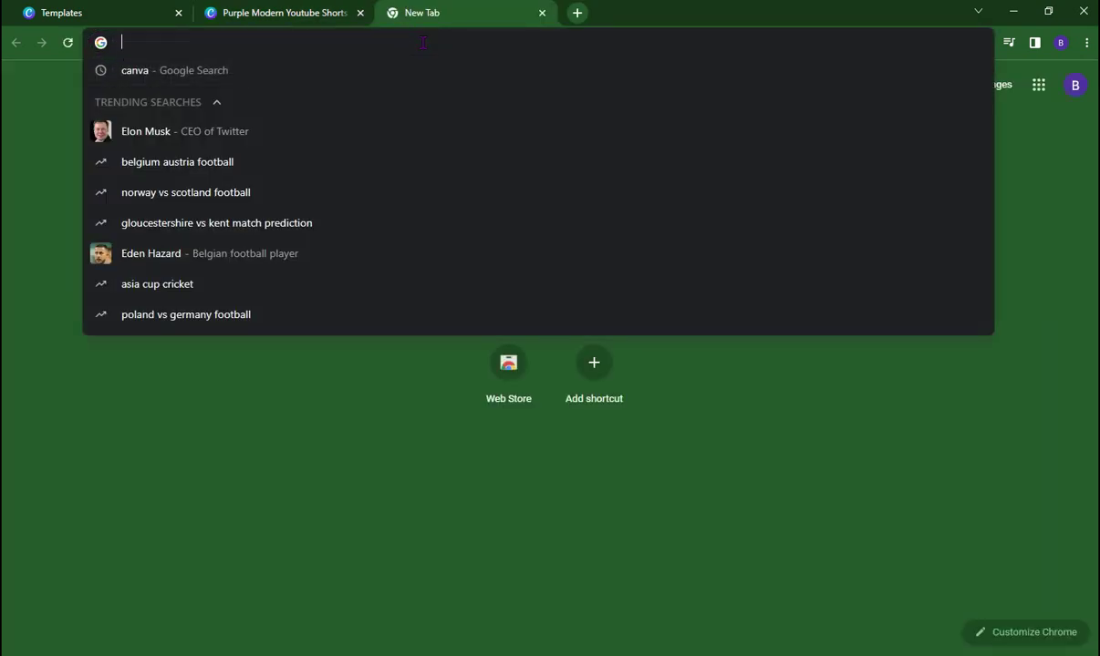
type("free")
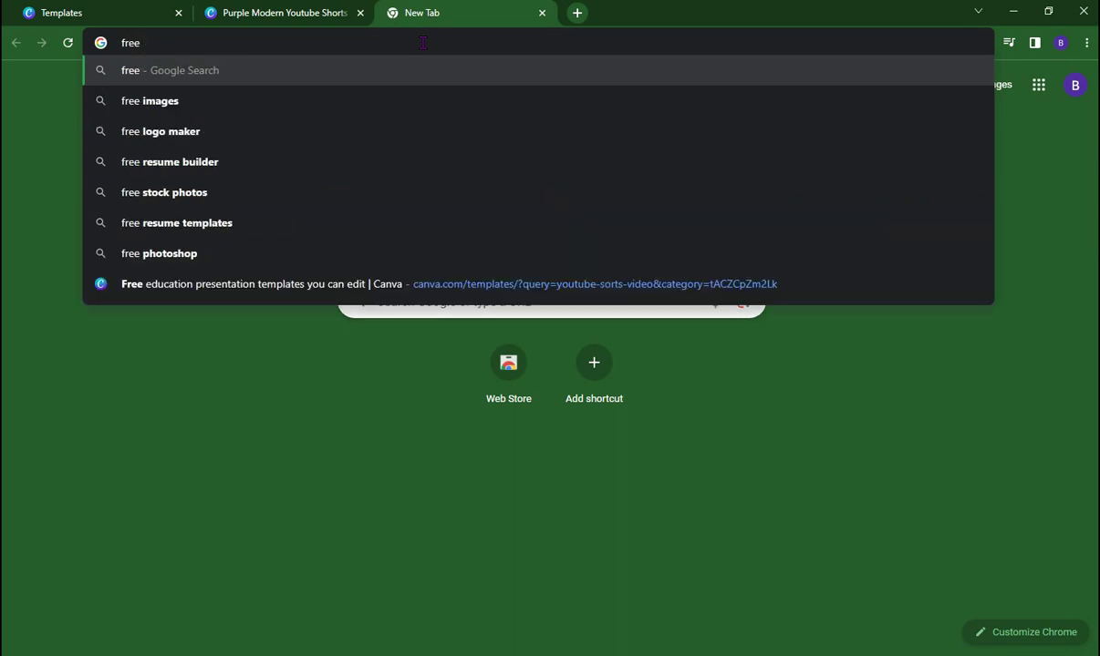
type(" video")
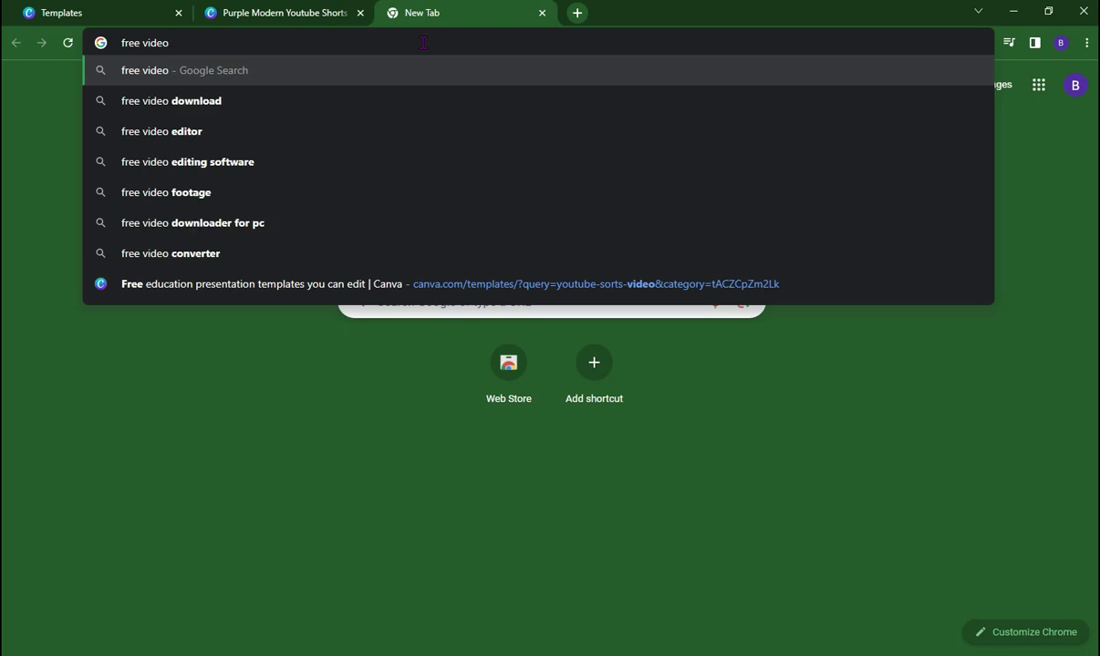
key("BackSpace")
key("BackSpace")
key("BackSpace")
key("BackSpace")
key("BackSpace")
key("BackSpace")
key("BackSpace")
key("BackSpace")
key("BackSpace")
key("BackSpace")
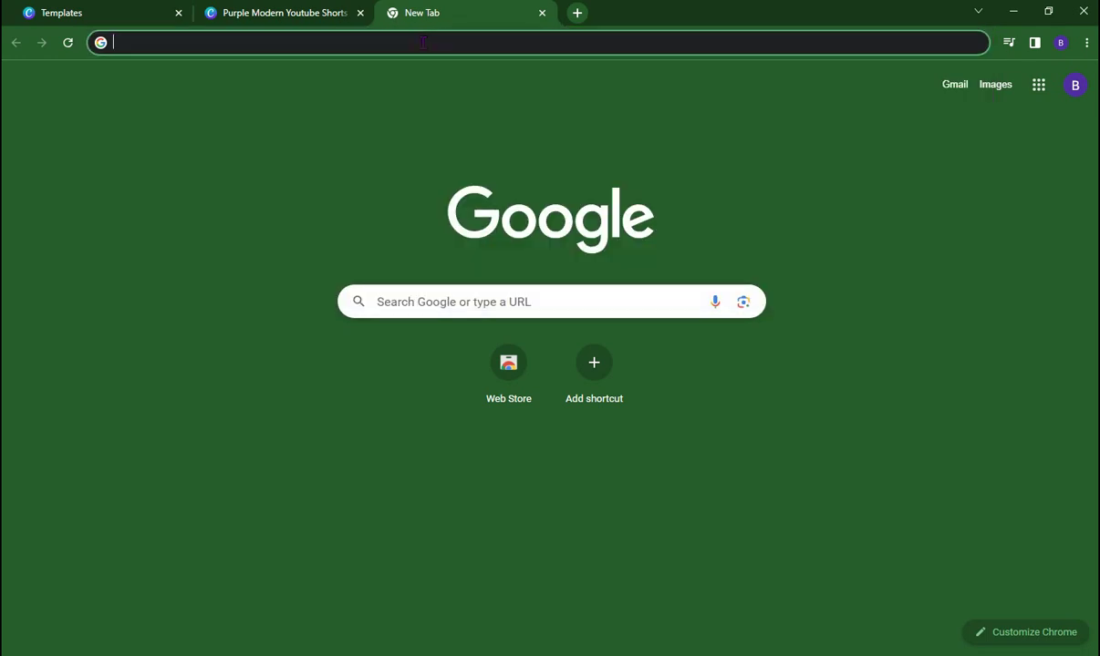
- Search Google for "pixels" and open the Pexels free stock photos site from the results
type("p")
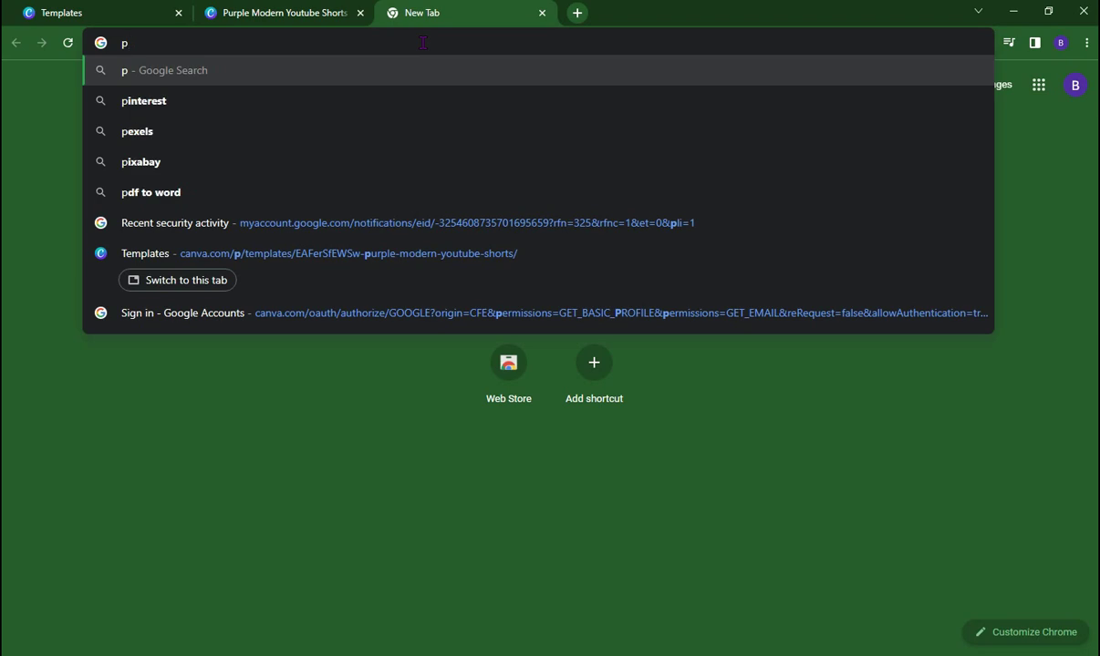
type("ixe")
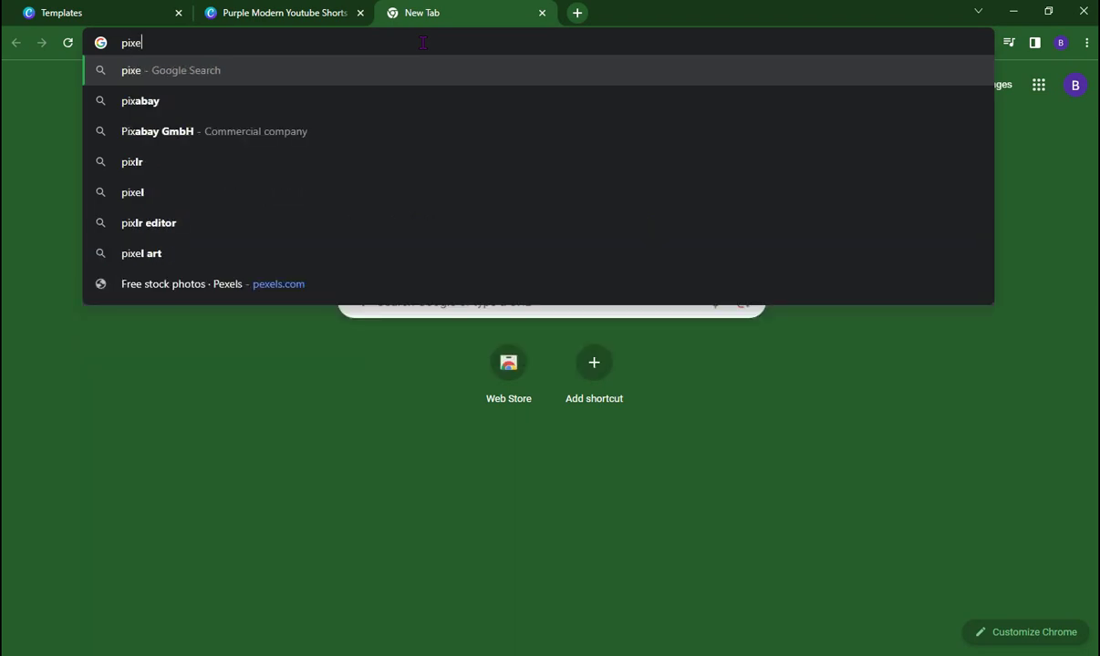
type("ls")
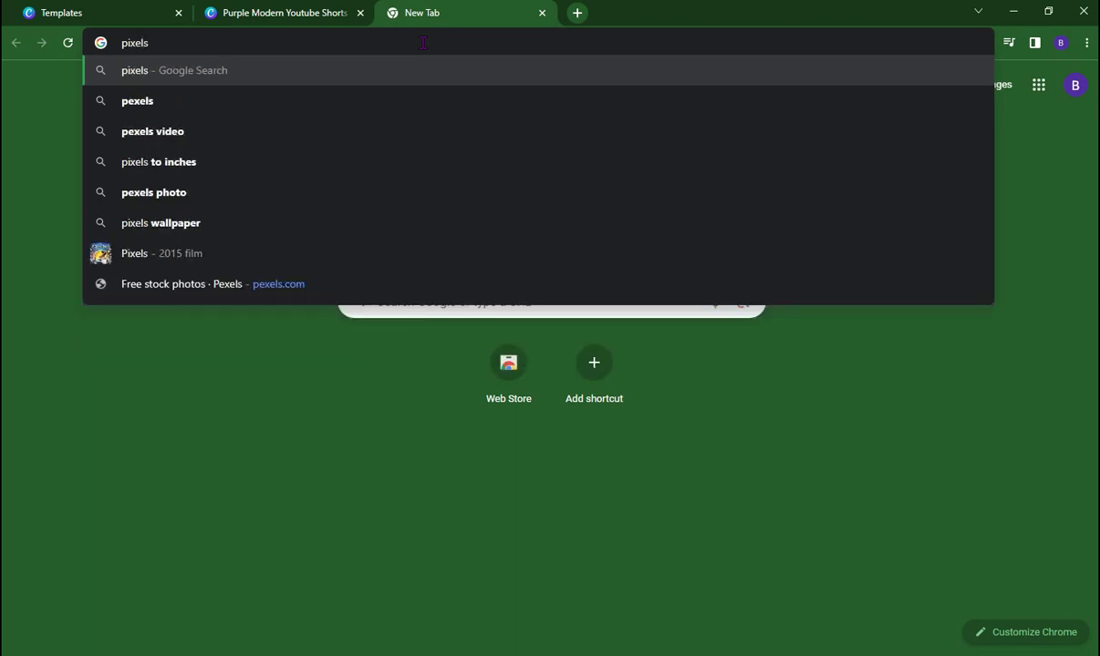
key("Return")
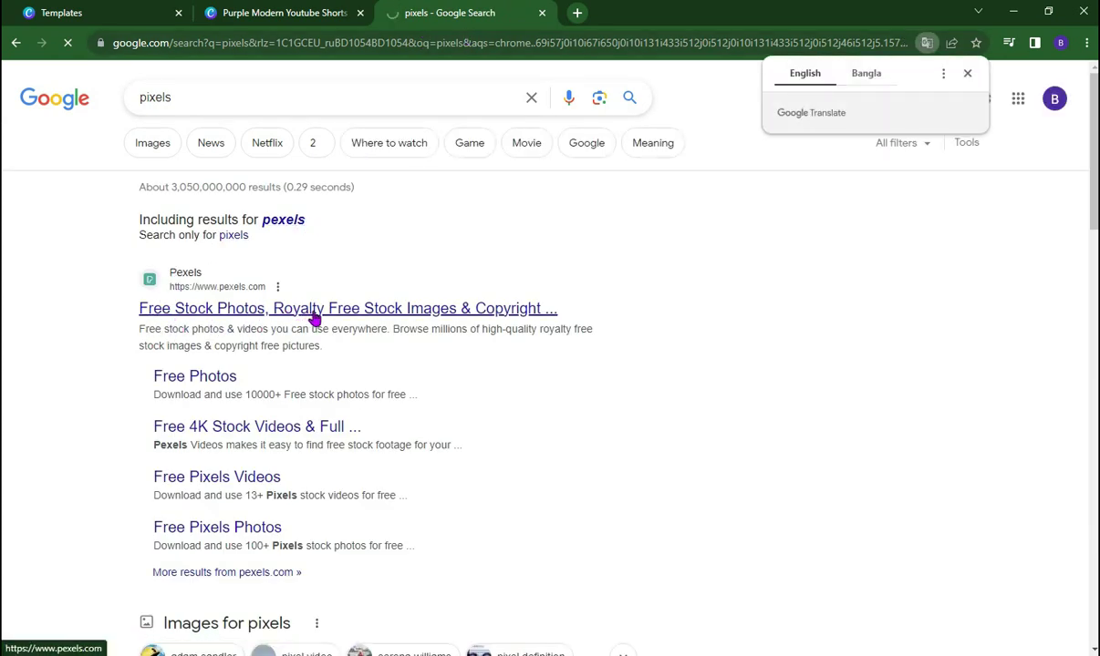
left_click(527, 310)
left_click(196, 315)
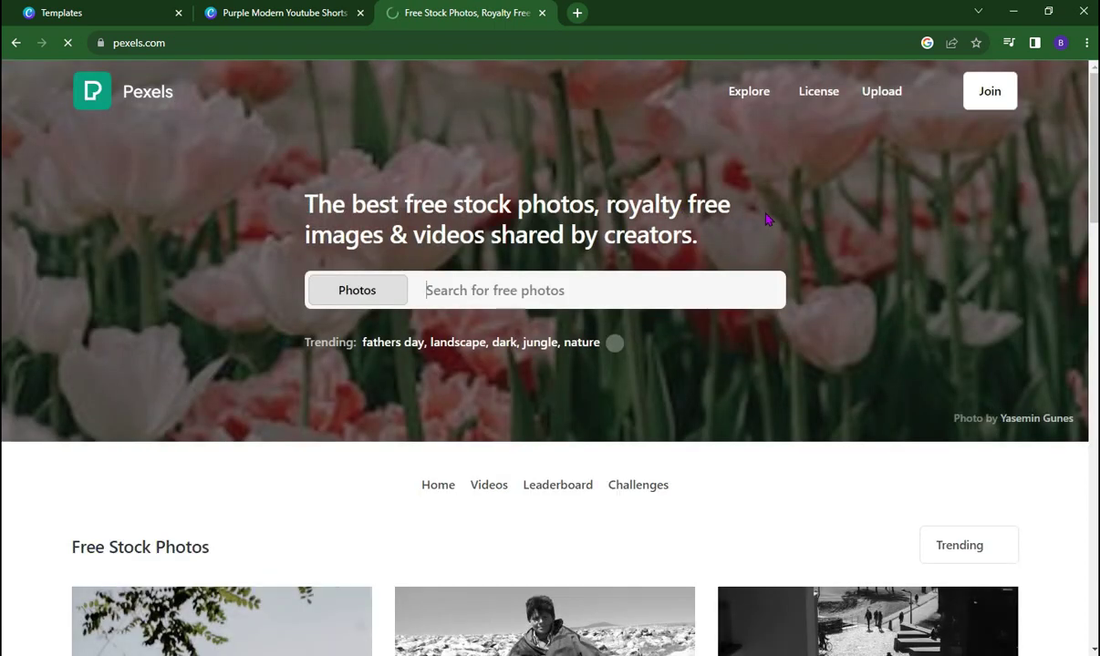
- Switch the Pexels search from photos to videos and dismiss the Google sign-in prompt
left_click(358, 300)
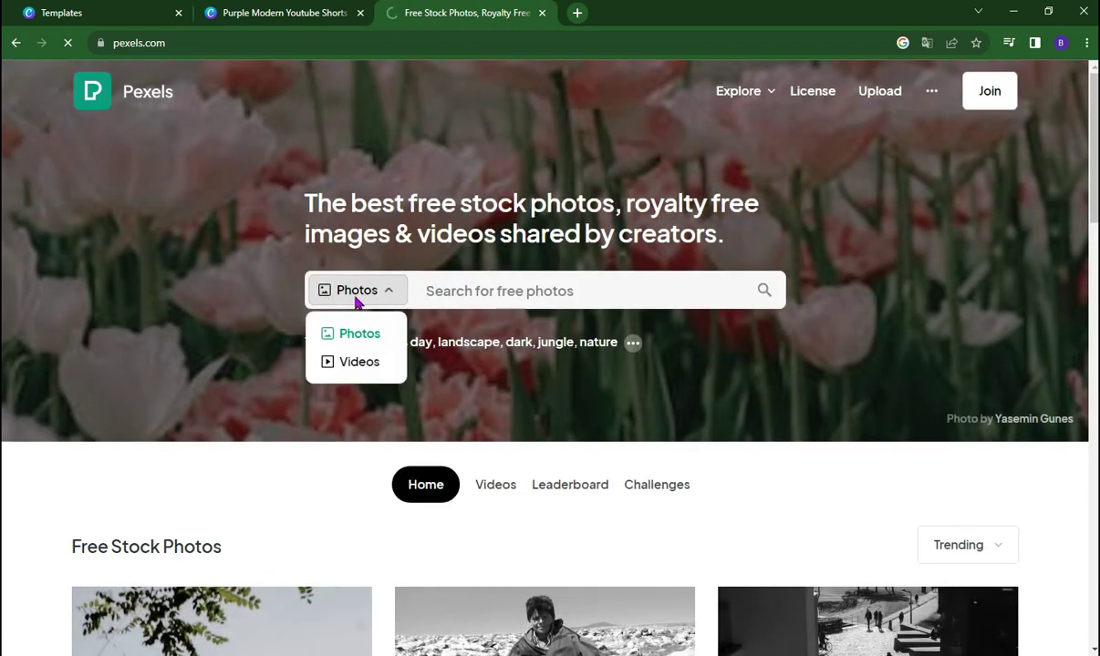
left_click(355, 363)
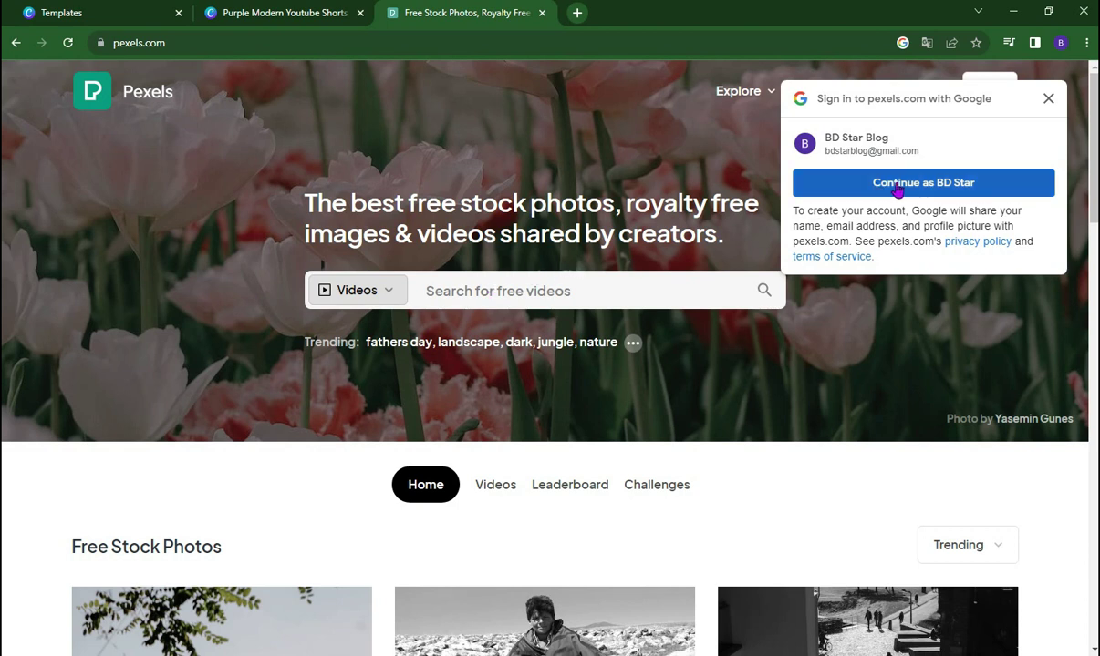
left_click(1048, 99)
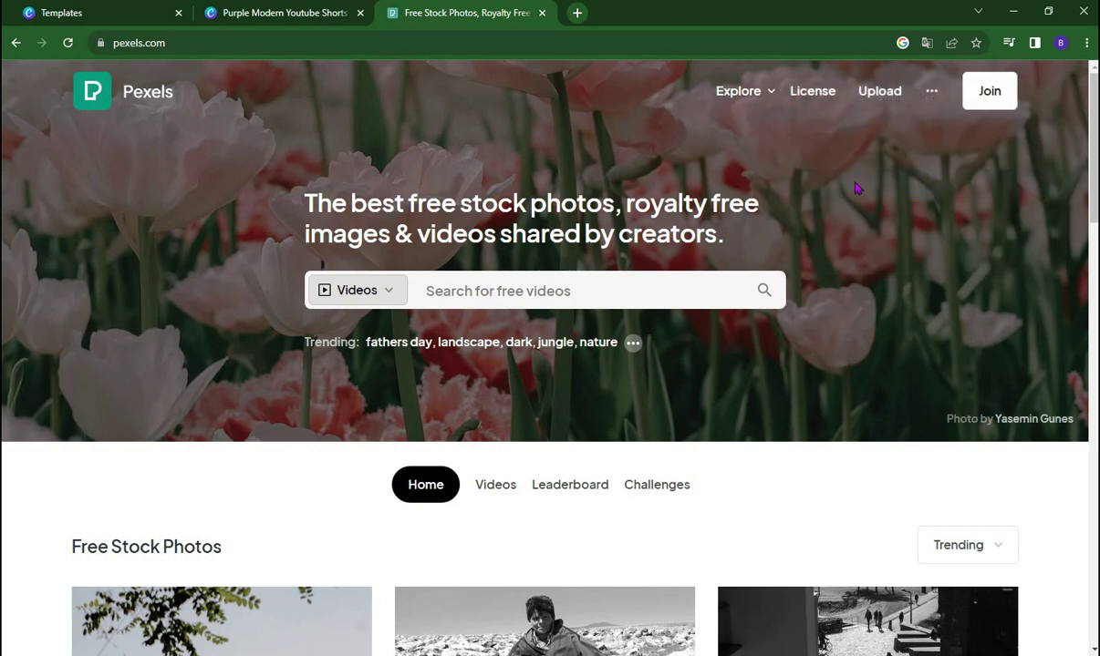
- Open the trending food topic and download the video of chocolate syrup being poured on a stack of pancakes
left_click(479, 292)
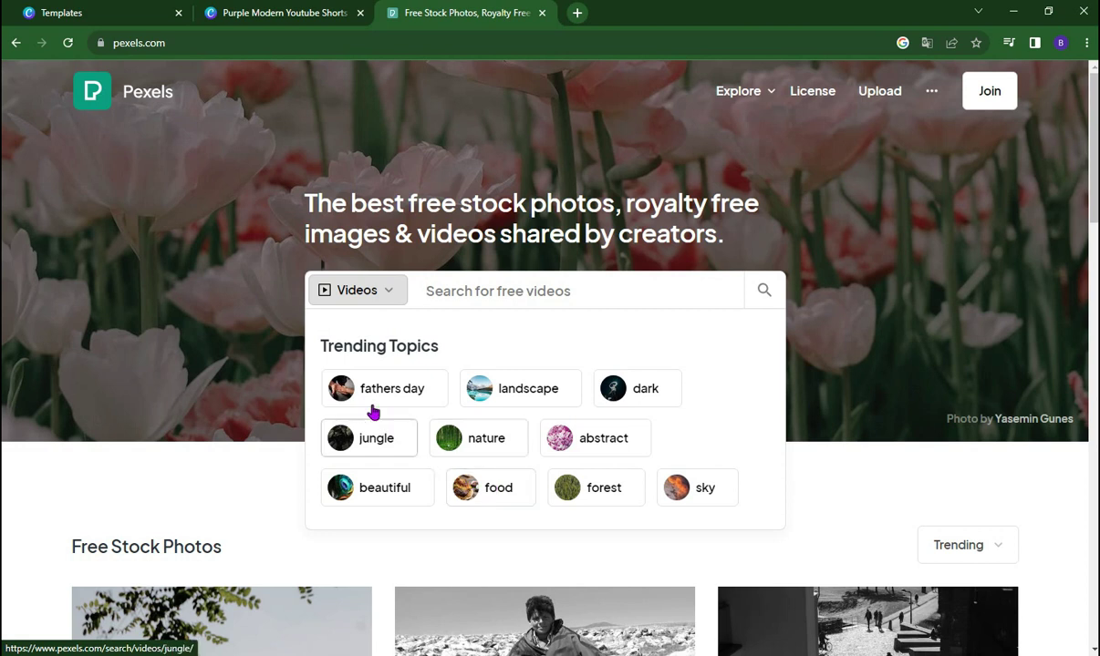
left_click(488, 492)
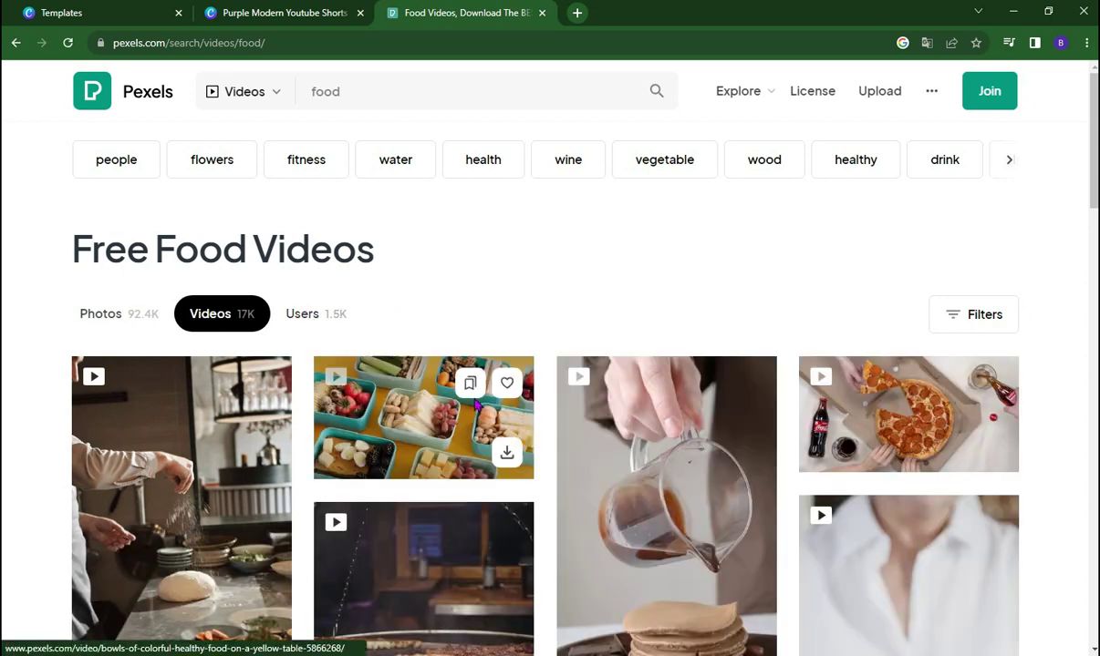
scroll(824, 440, "down", 3)
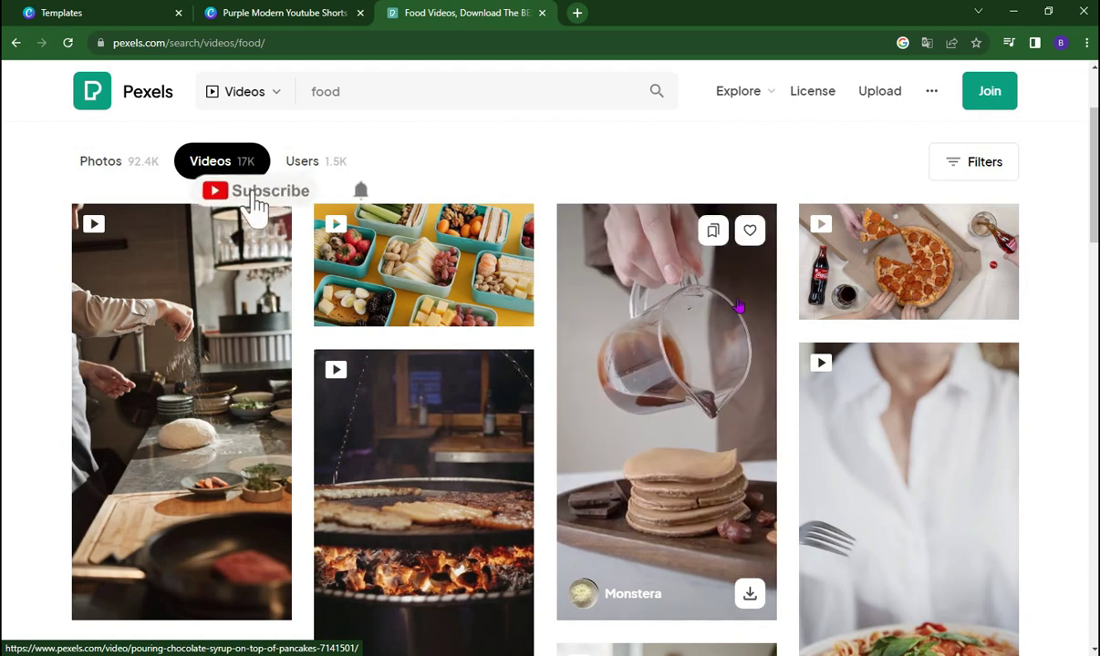
left_click(751, 597)
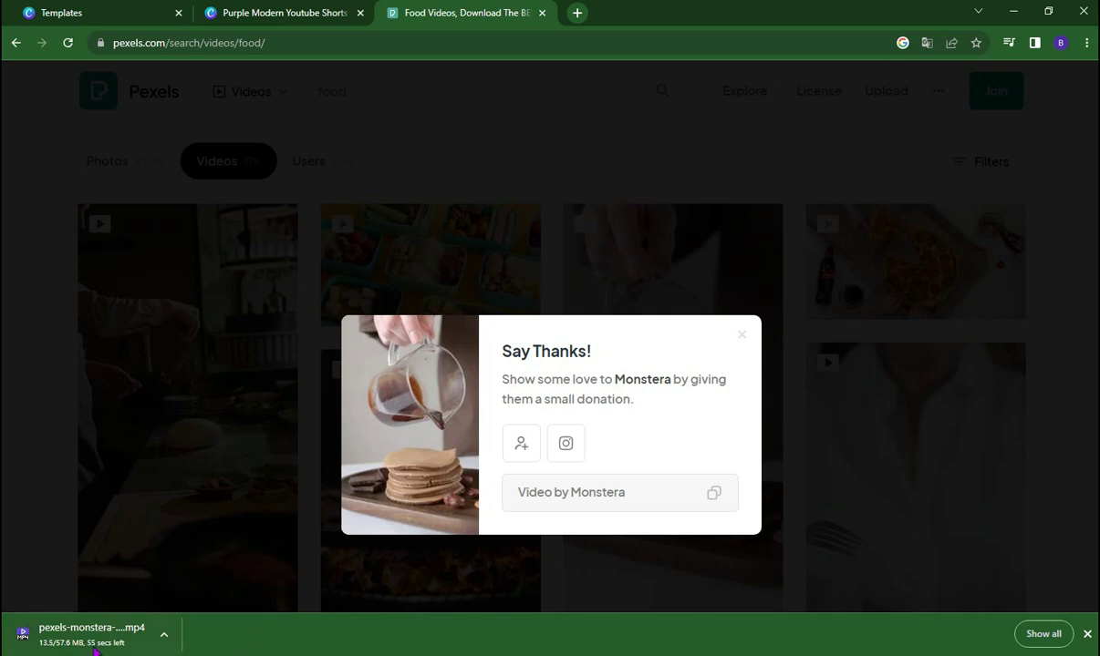
- Return to the Purple Modern Youtube Shorts design in Canva and go through the three-part introductory tour to its end
left_click(240, 13)
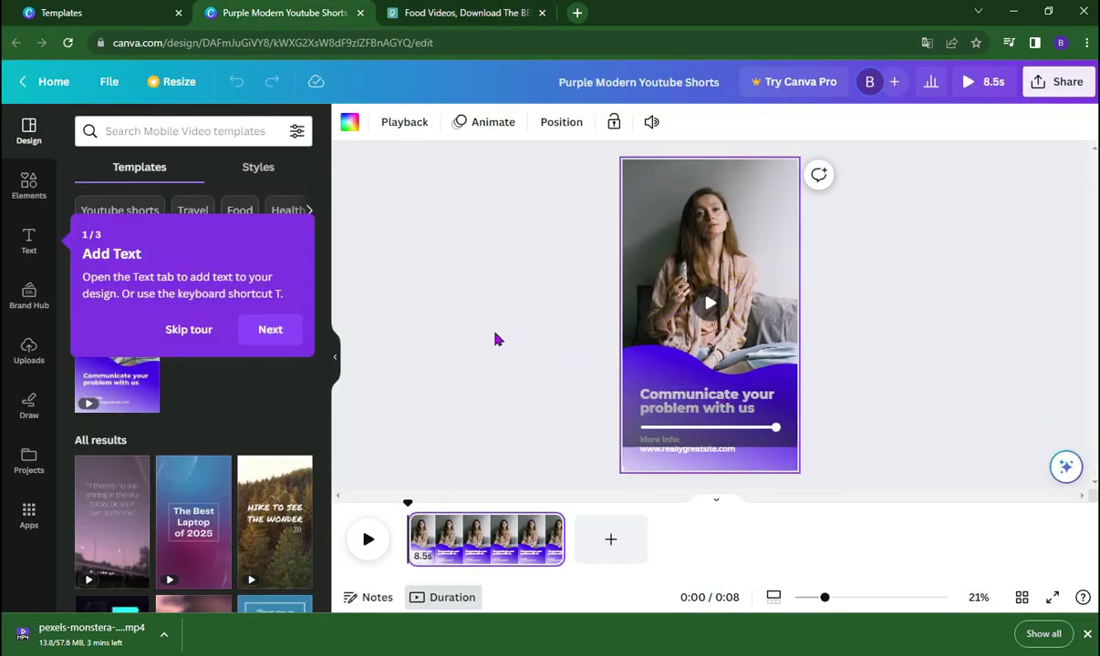
left_click(270, 332)
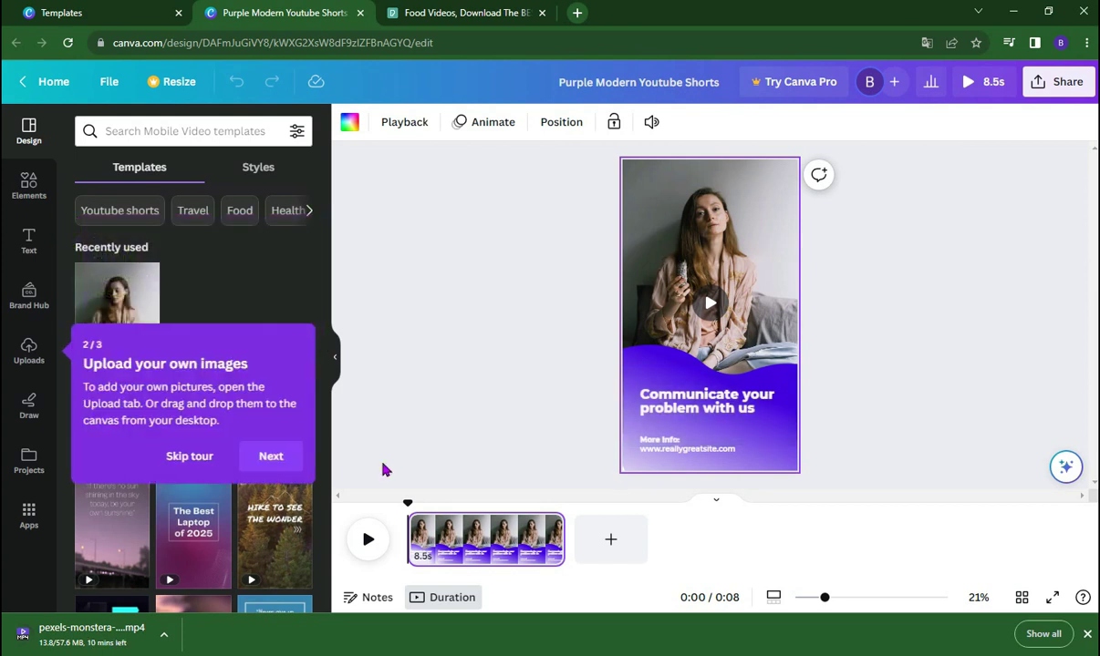
left_click(270, 457)
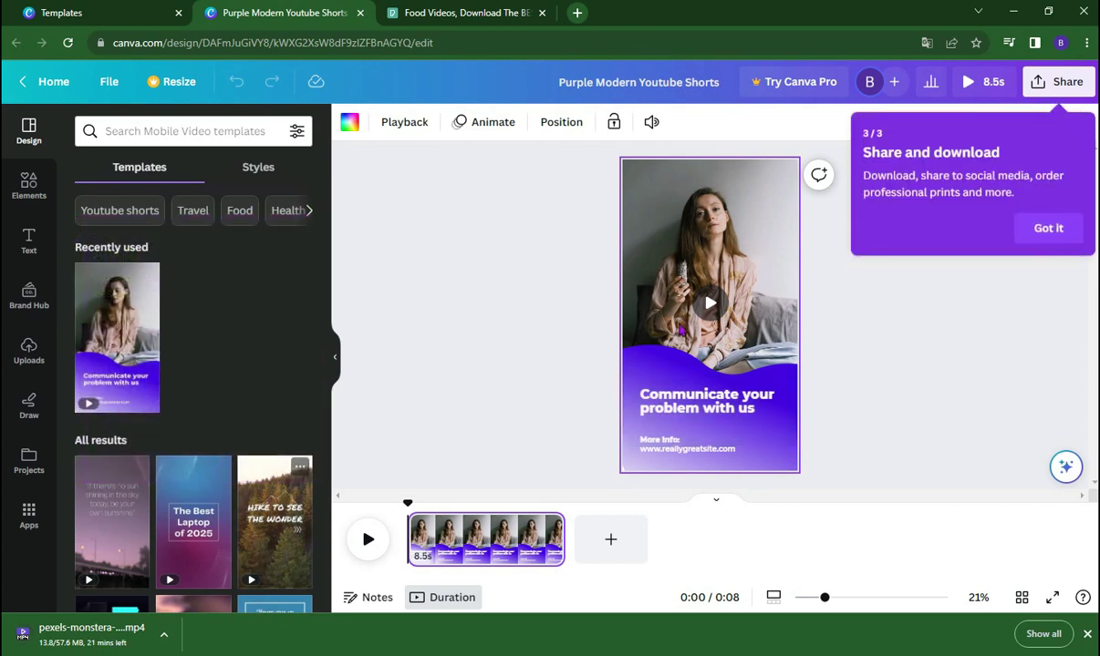
left_click(1051, 229)
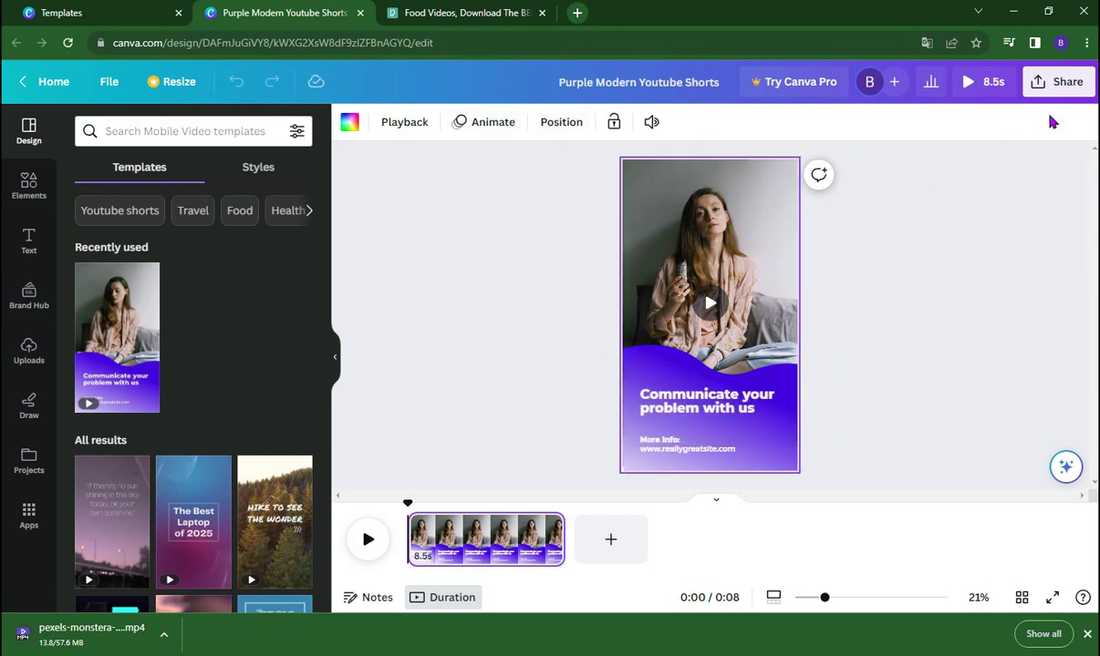
- Download the design as an MP4 video in 1080p (HD) quality
left_click(1067, 82)
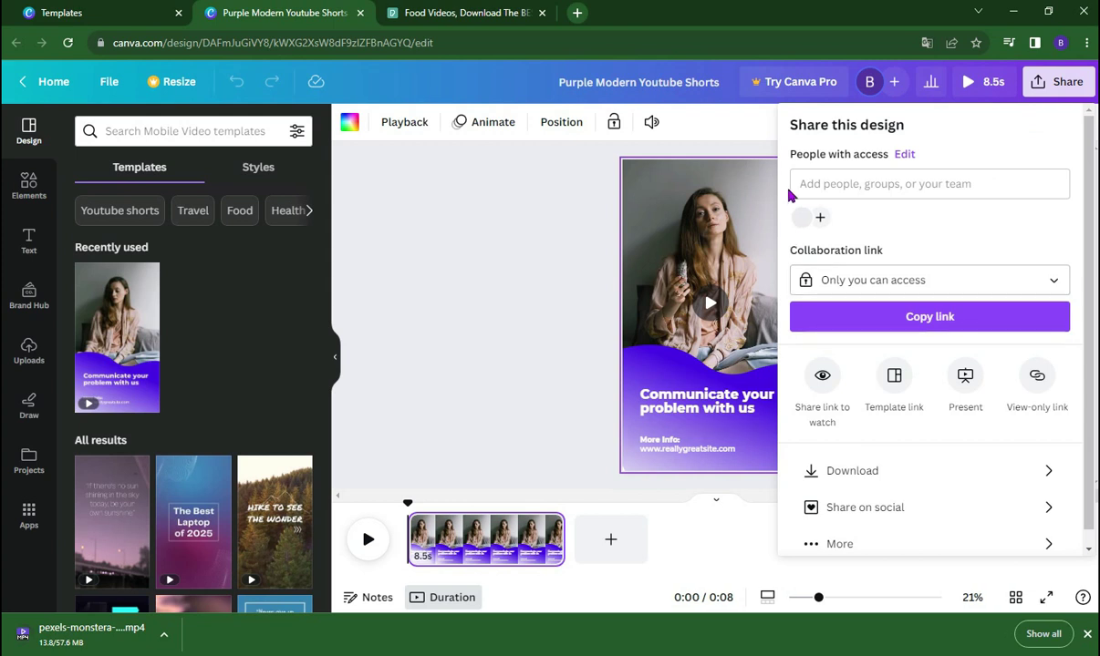
left_click(874, 184)
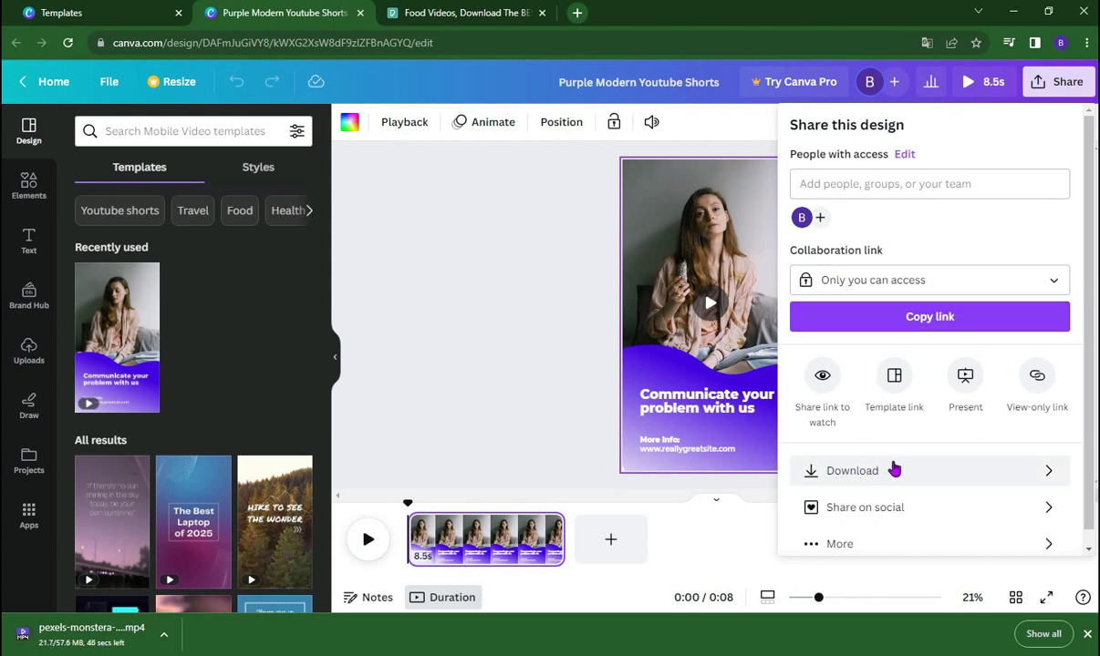
left_click(820, 471)
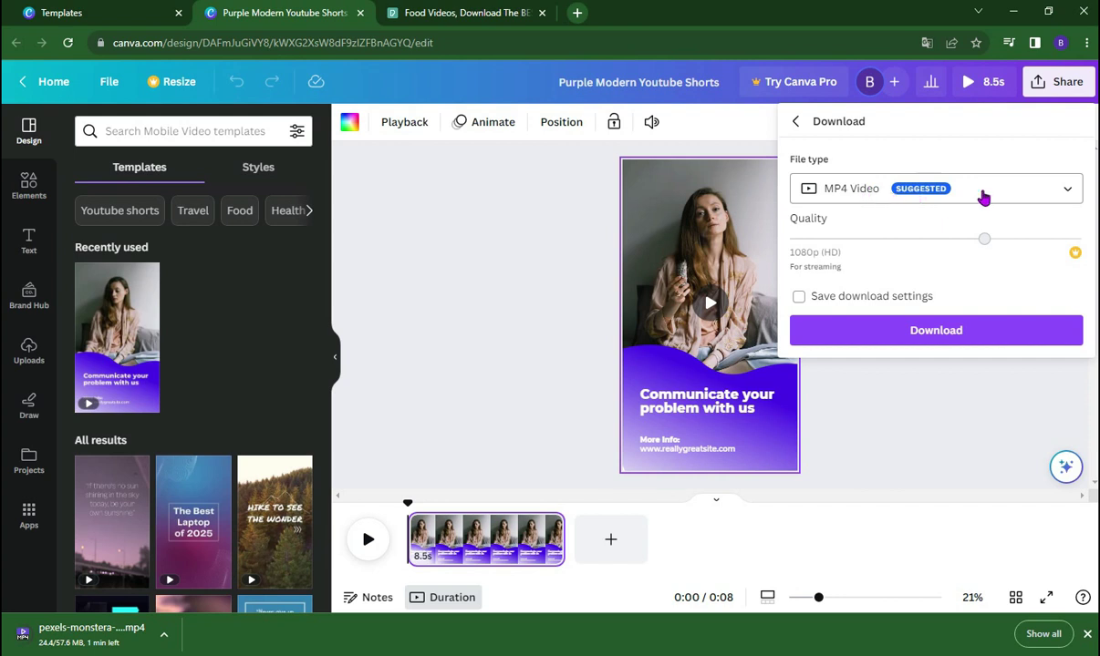
left_click(930, 335)
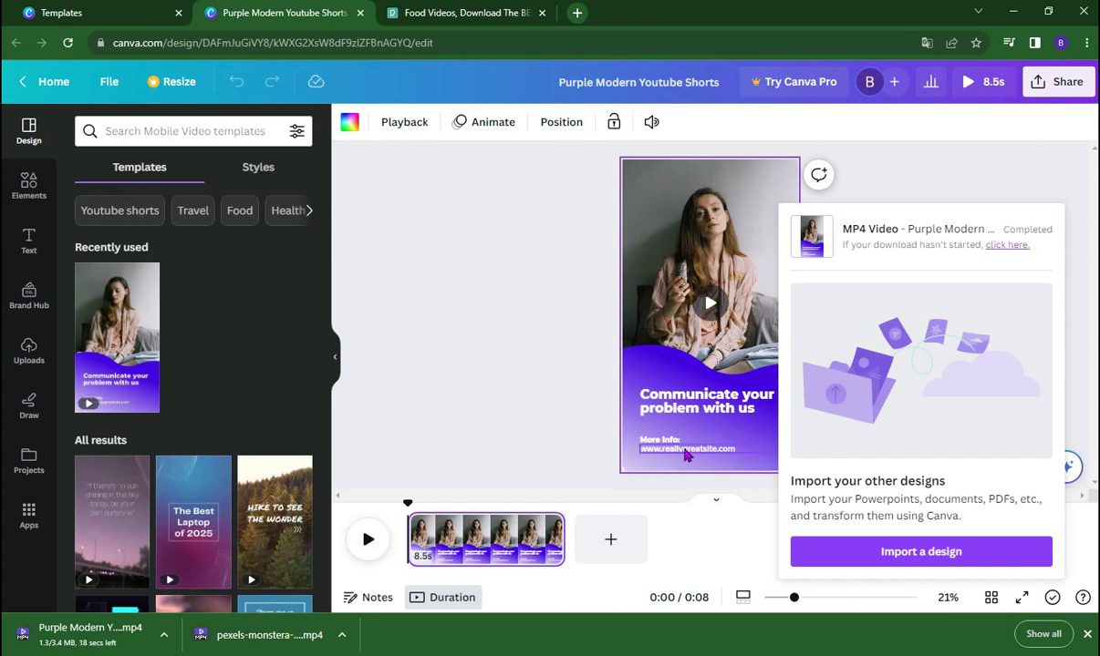
left_click(531, 285)
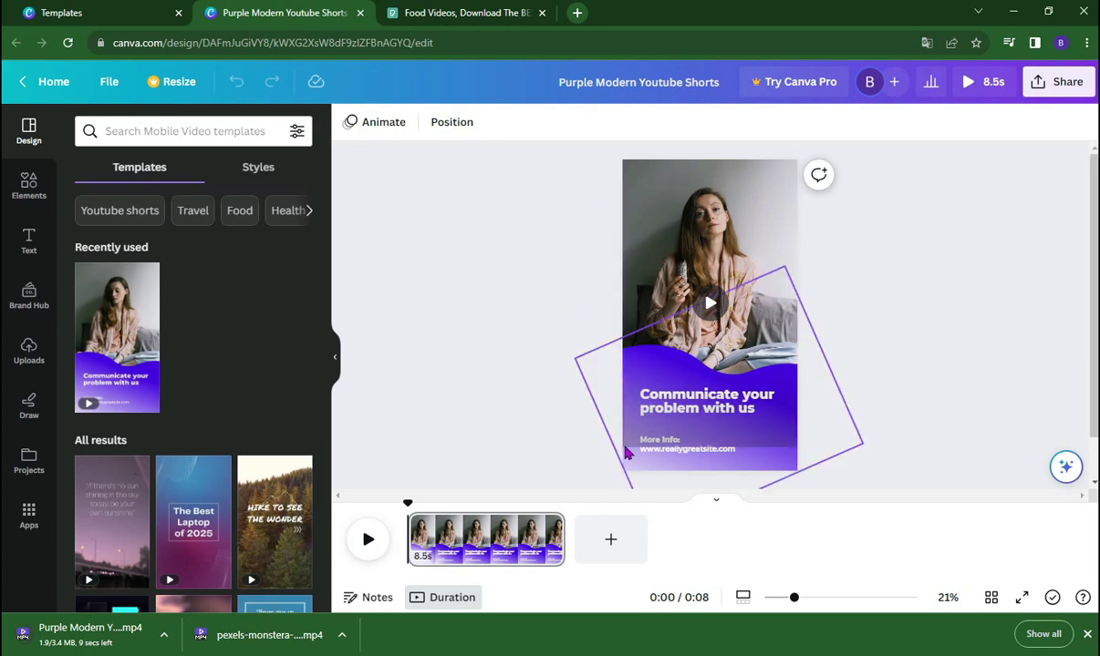
mouse_move(710, 419)
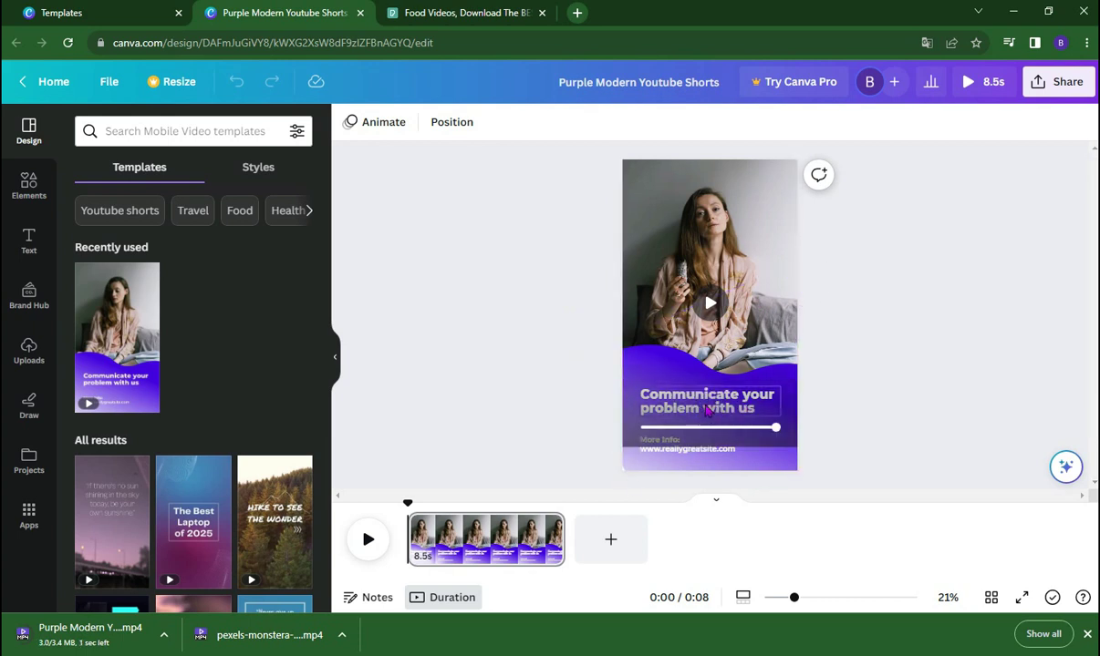
left_click(702, 410)
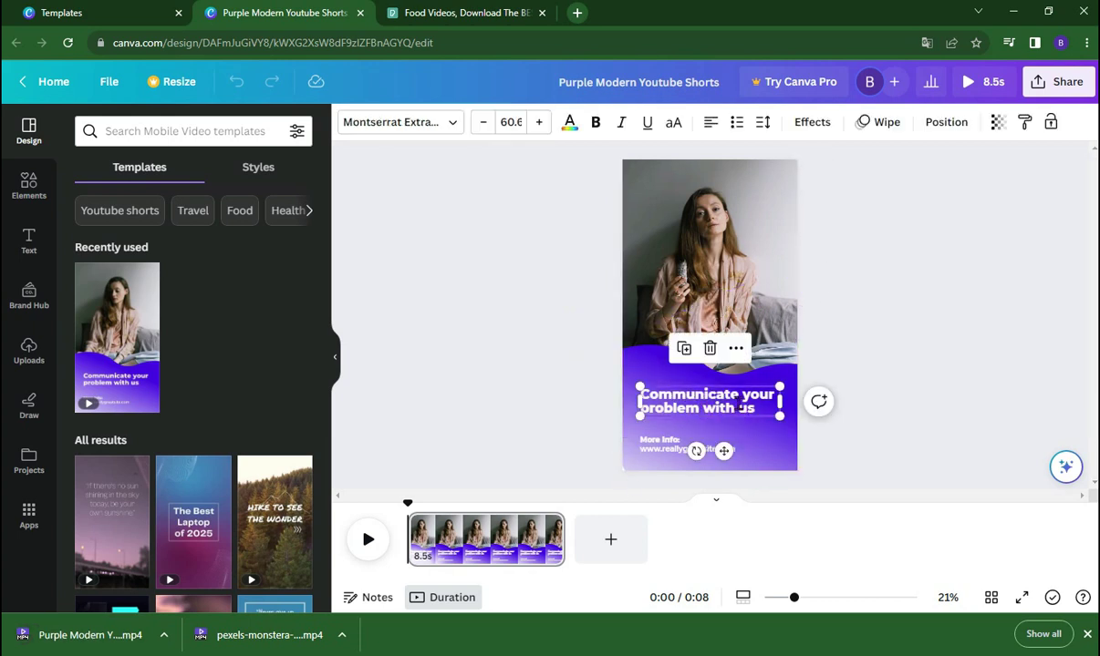
double_click(729, 408)
key("Escape")
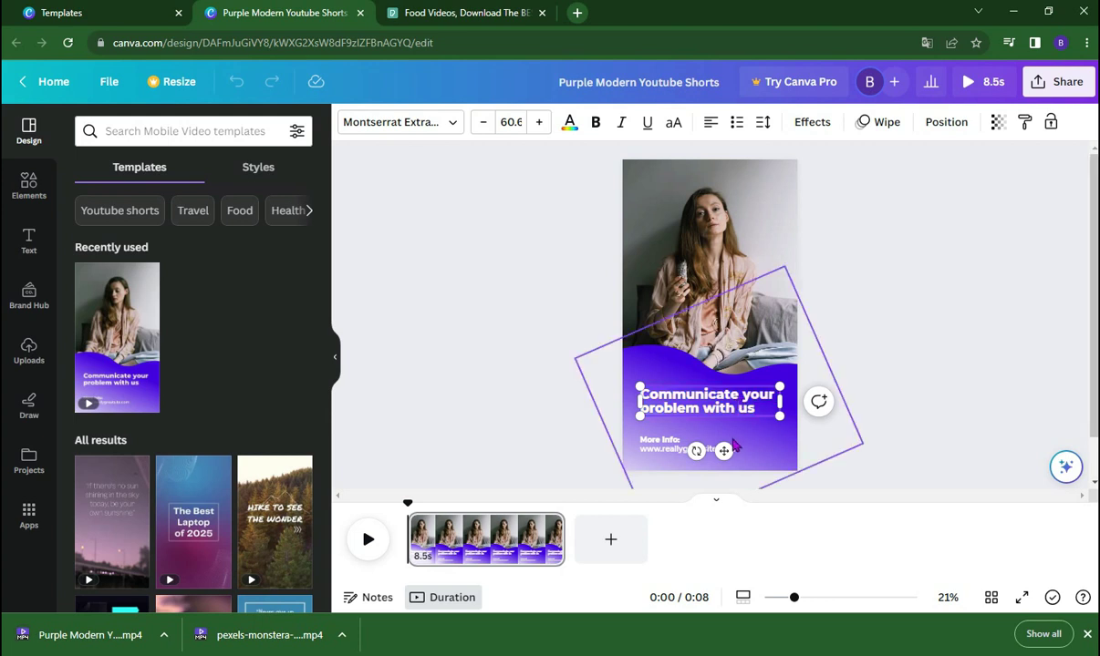
left_click(664, 450)
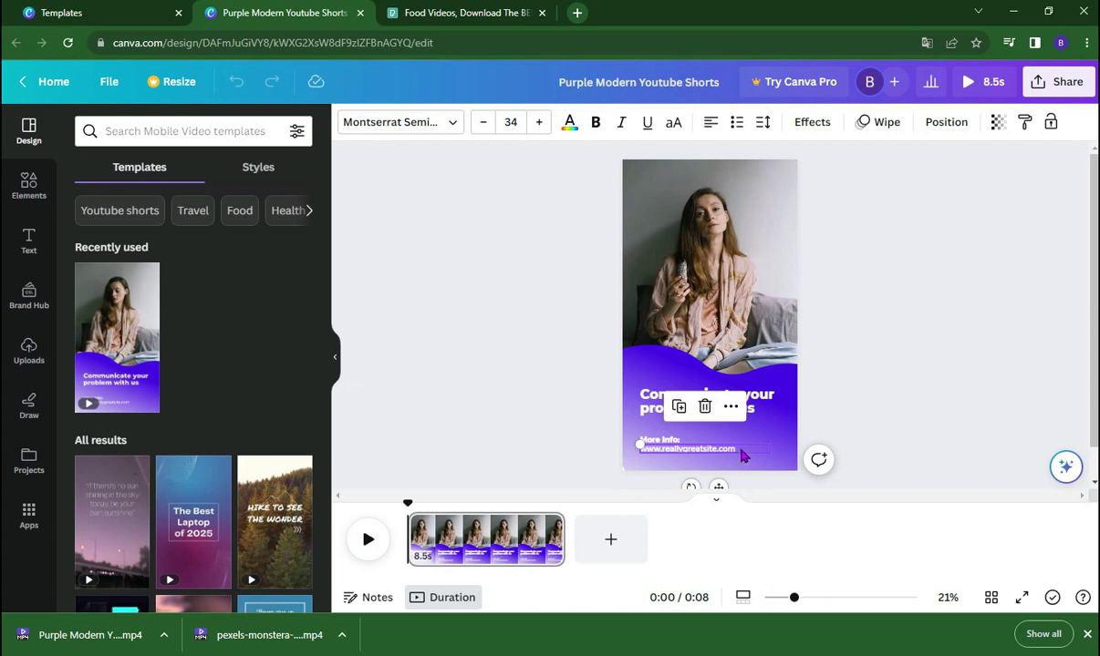
left_click(741, 448)
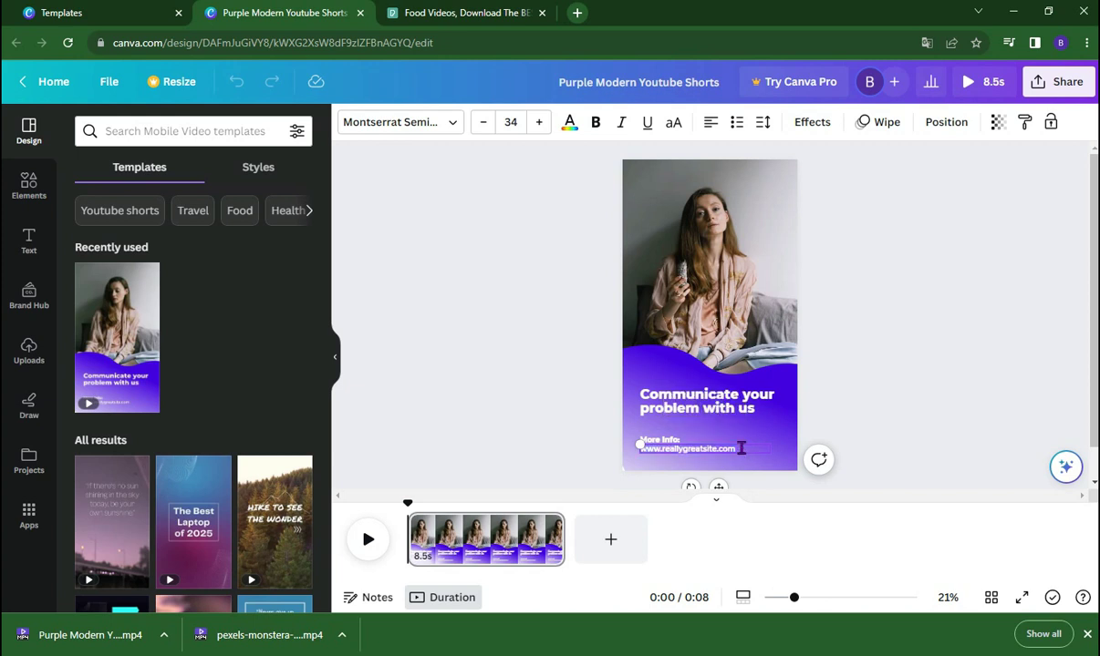
double_click(741, 449)
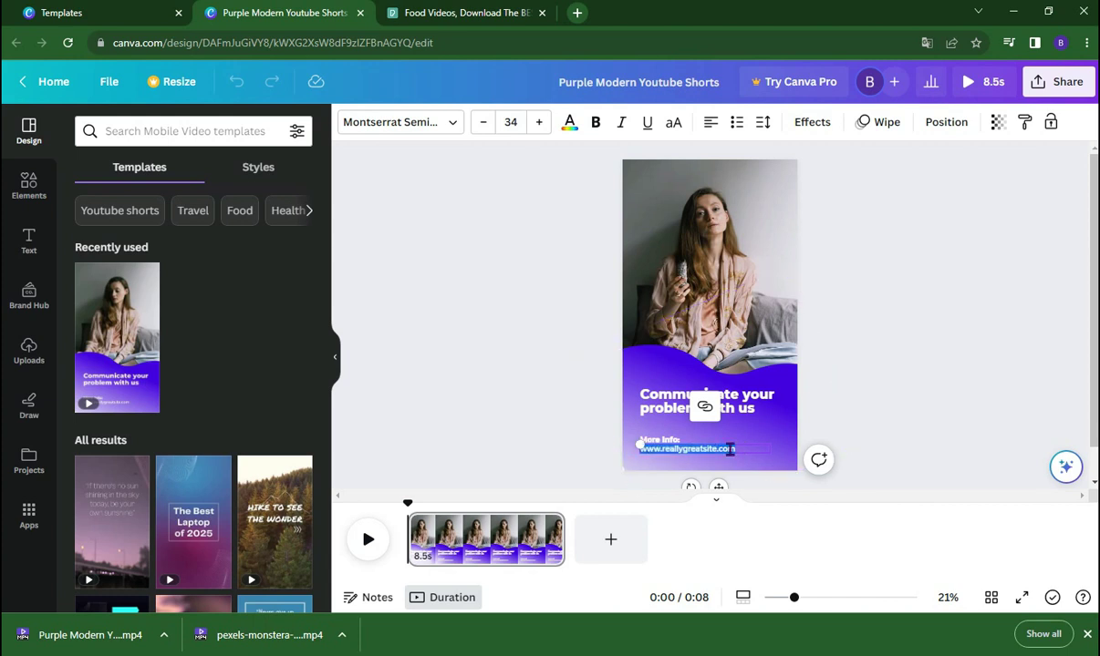
key("BackSpace")
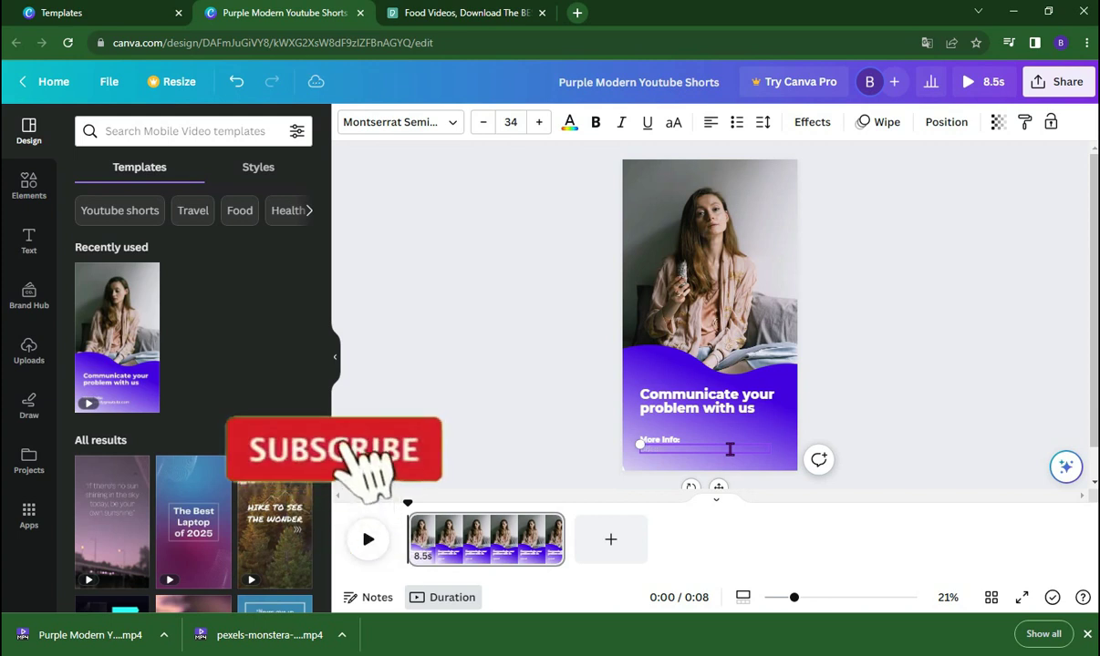
type("done")
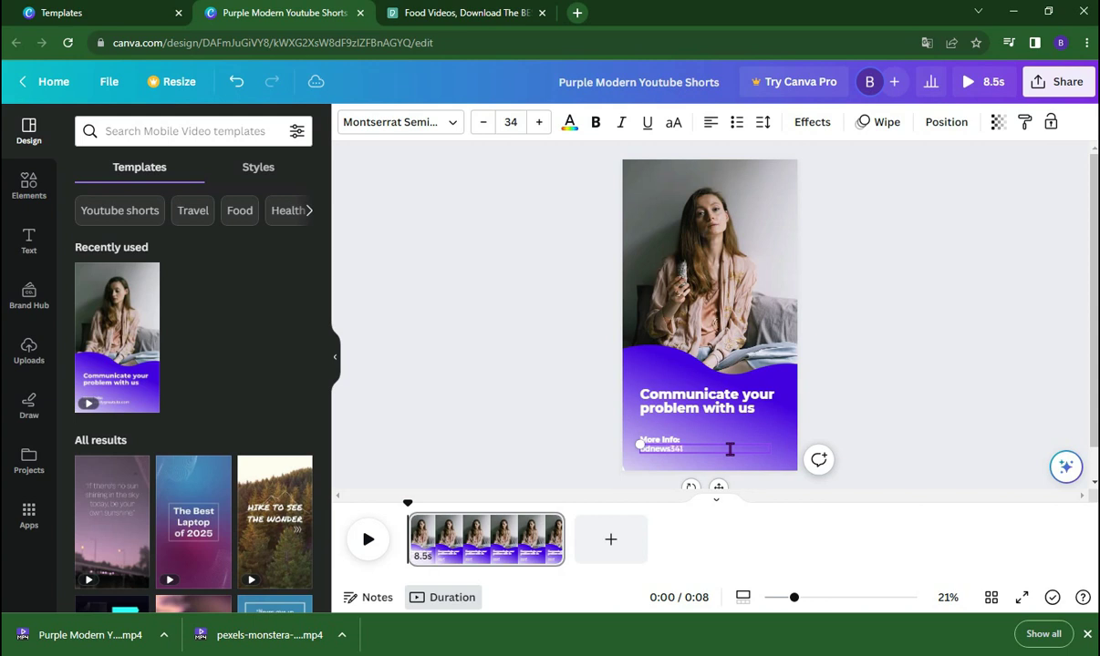
key("BackSpace")
type("www")
type(".faceb")
type("ook.com")
type("/")
type("g")
type("p")
type(".aas")
type("/")
type("ass")
type("ta")
type("s")
type("lo")
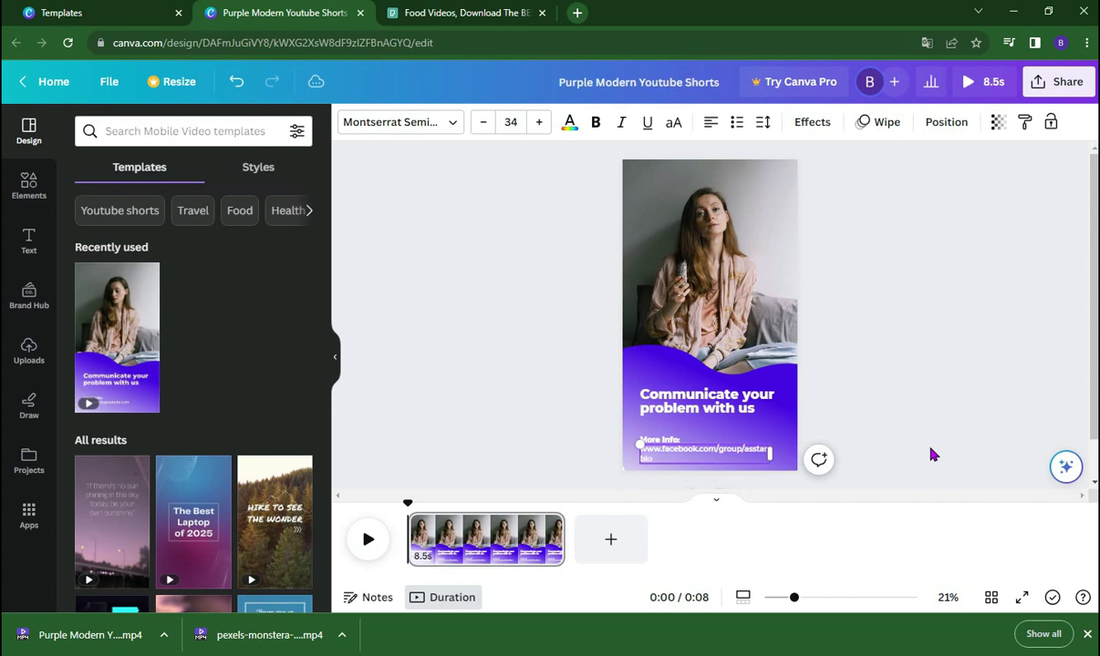
type("g")
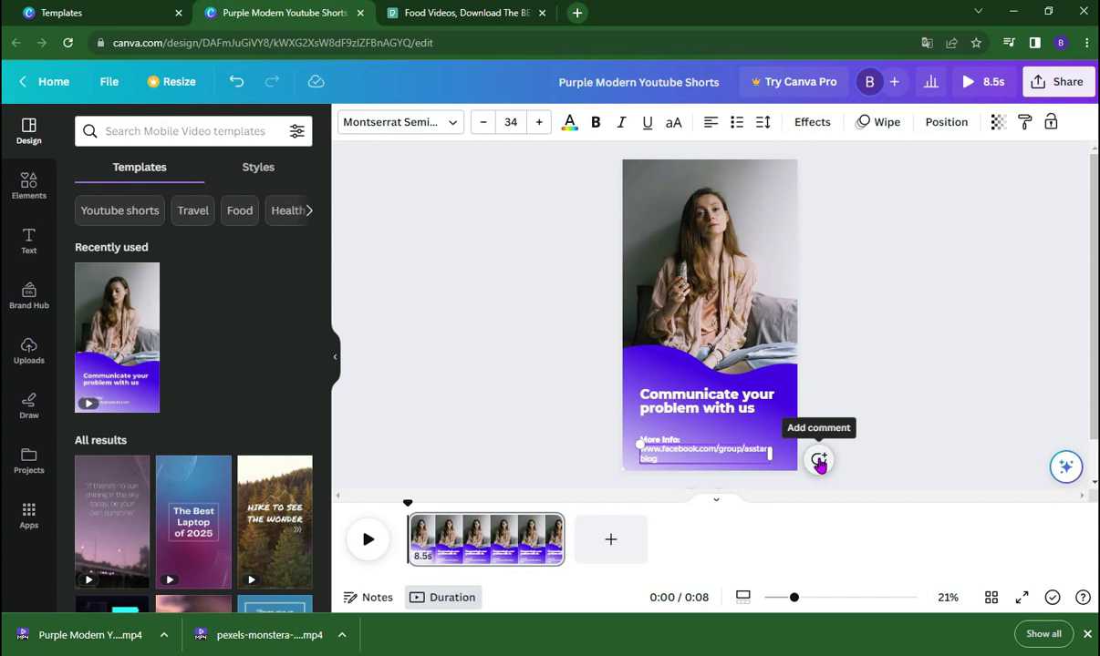
key("Escape")
key("Return")
left_click(777, 412)
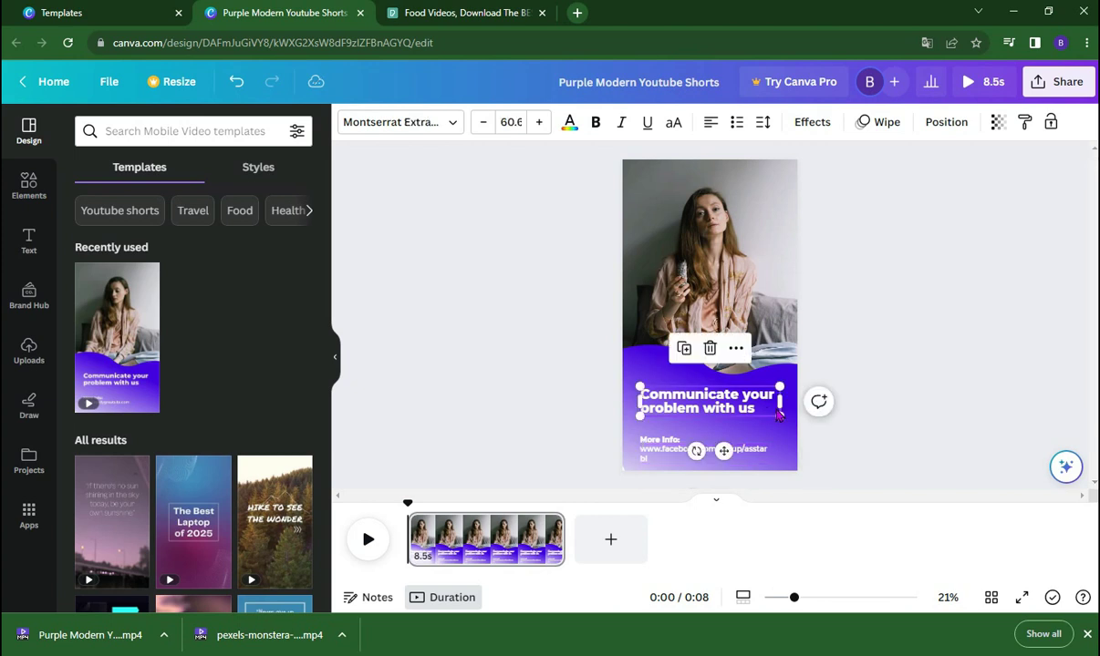
left_click(723, 449)
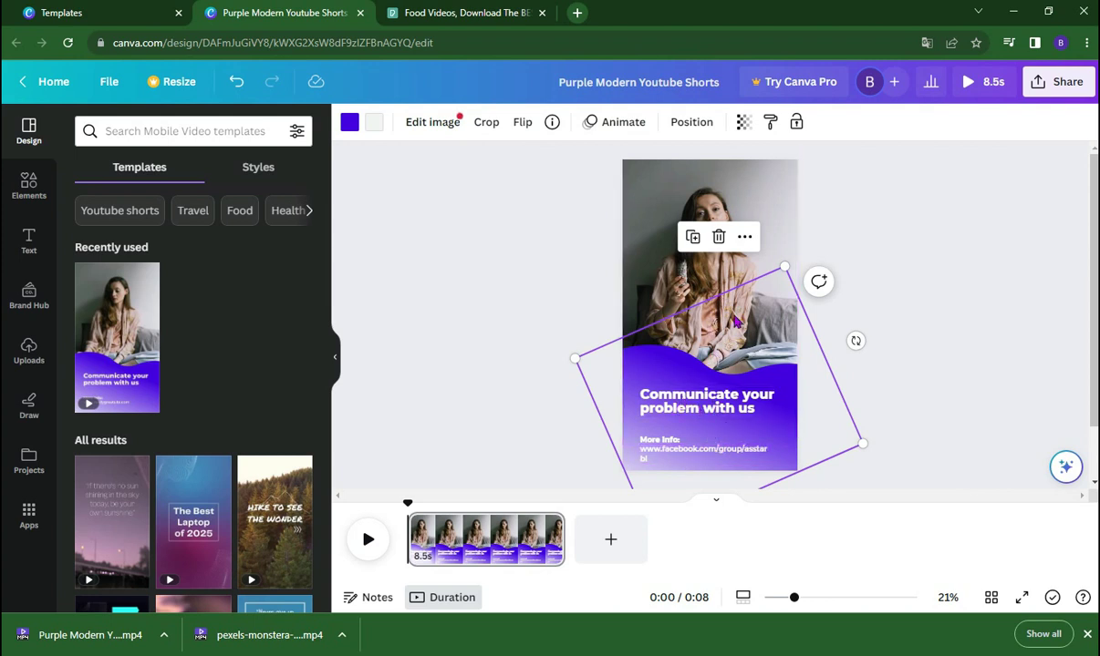
left_click(651, 202)
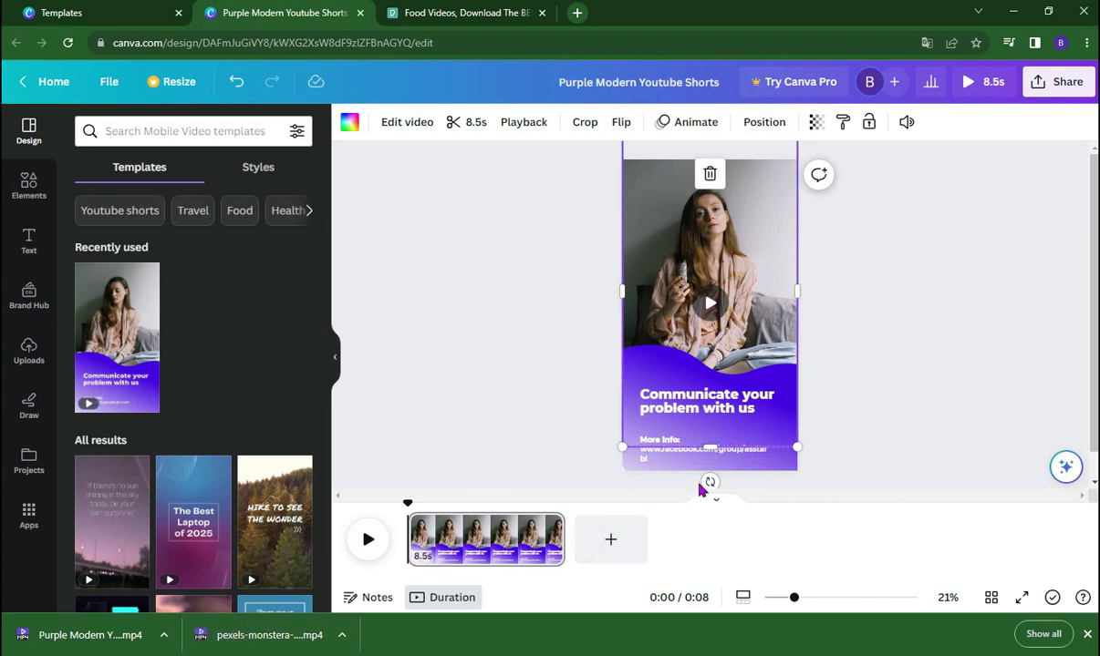
left_click(1060, 82)
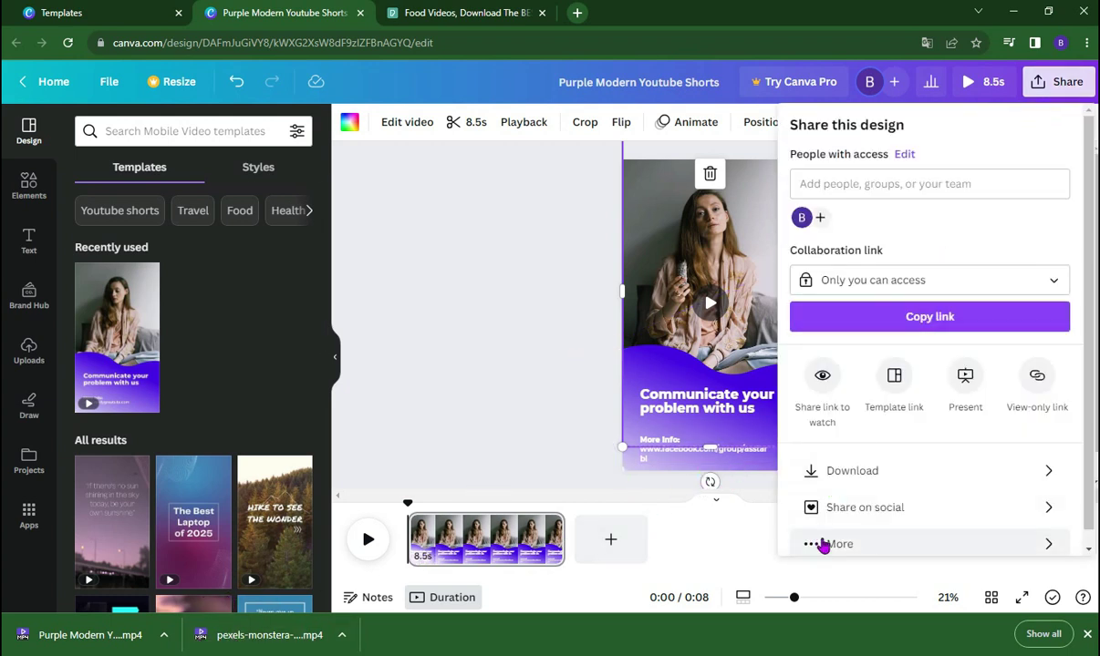
left_click(470, 311)
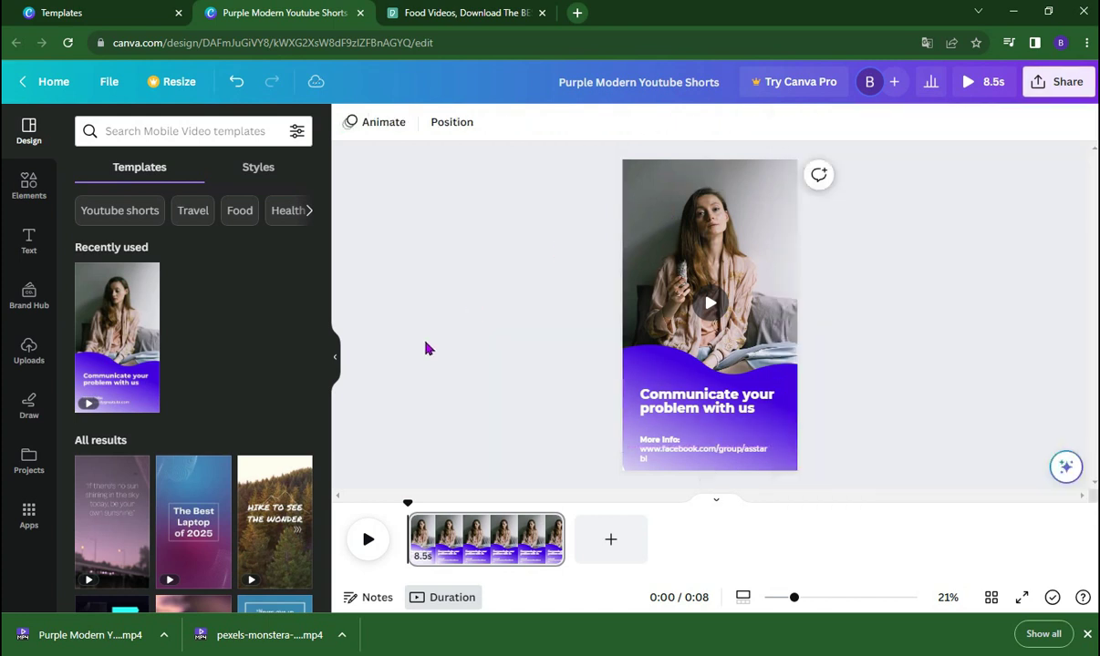
- Minimize the browser windows, refresh the desktop, and open the user profile folder in File Explorer
left_click(1012, 13)
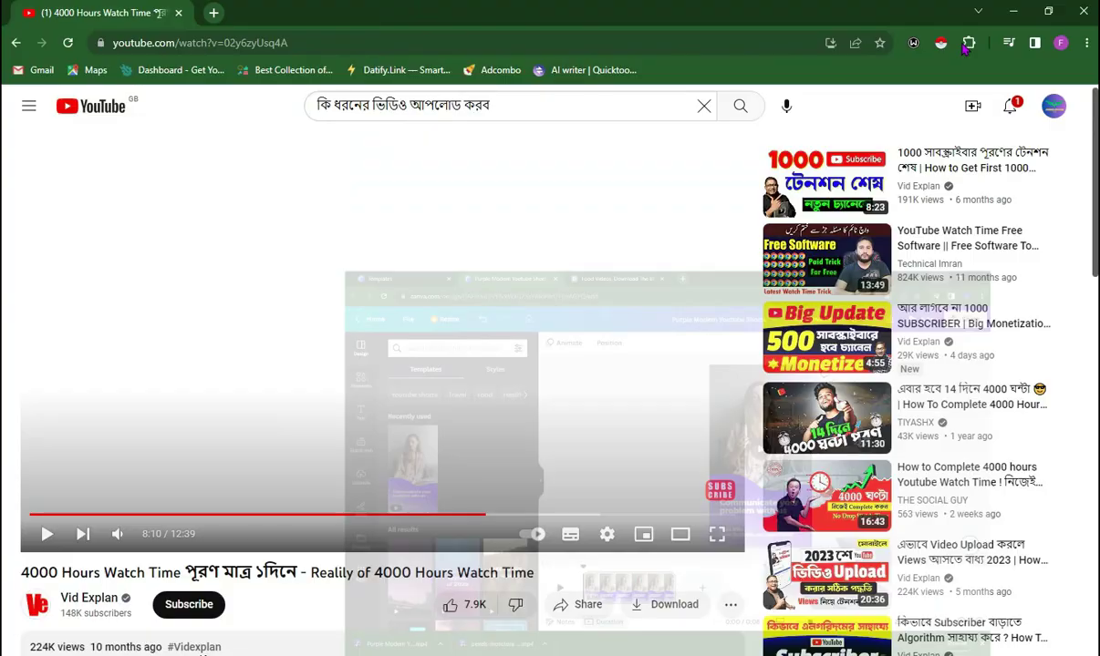
left_click(1012, 11)
right_click(322, 162)
left_click(351, 209)
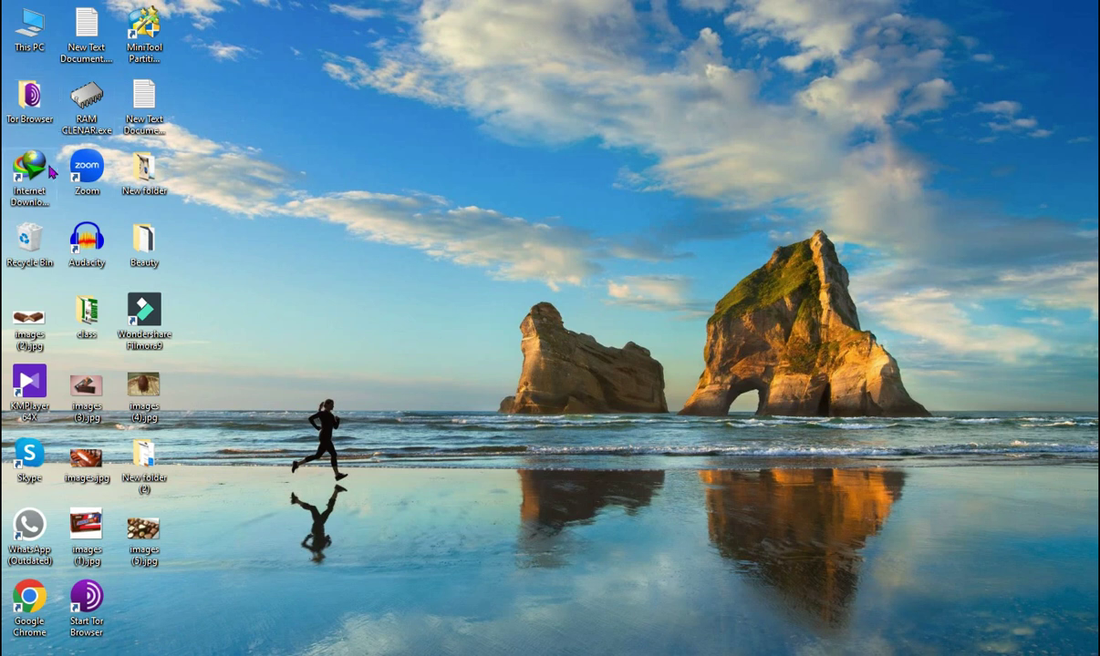
double_click(29, 30)
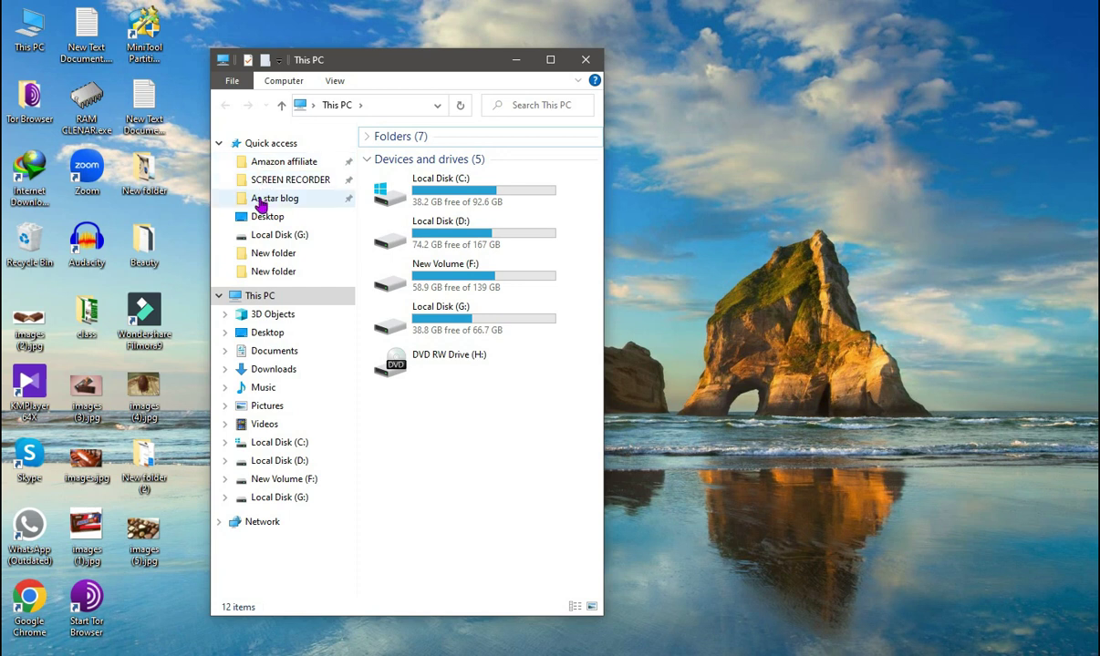
left_click(260, 201)
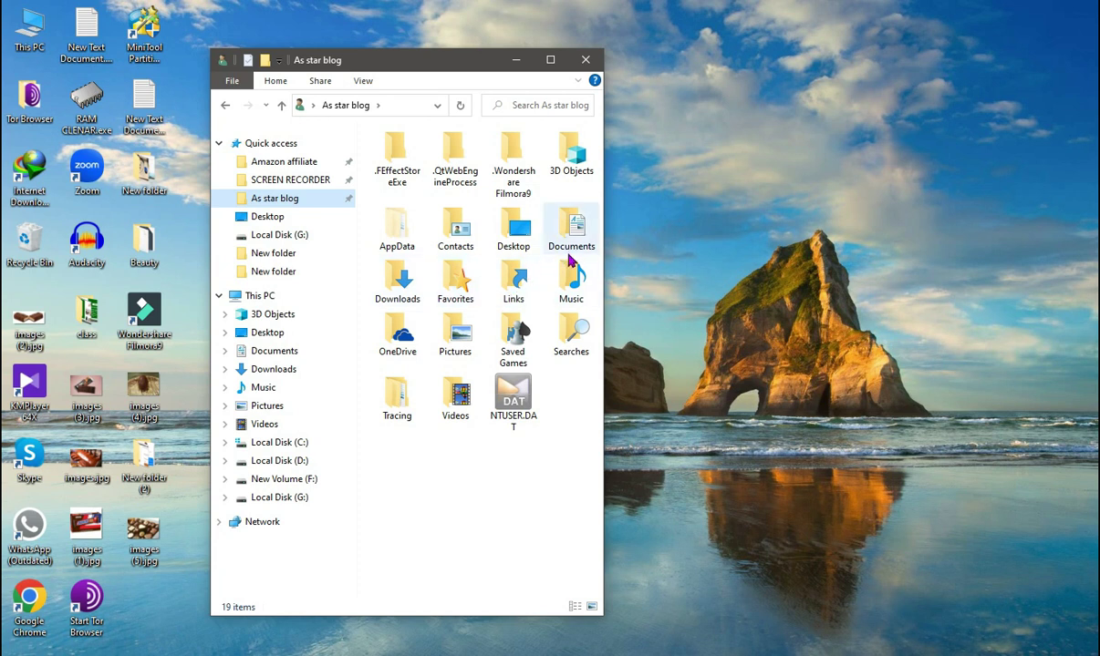
- Open the Downloads folder and play Purple Modern Youtube Shorts.mp4 and the downloaded pexels-monstera video in PotPlayer
double_click(397, 290)
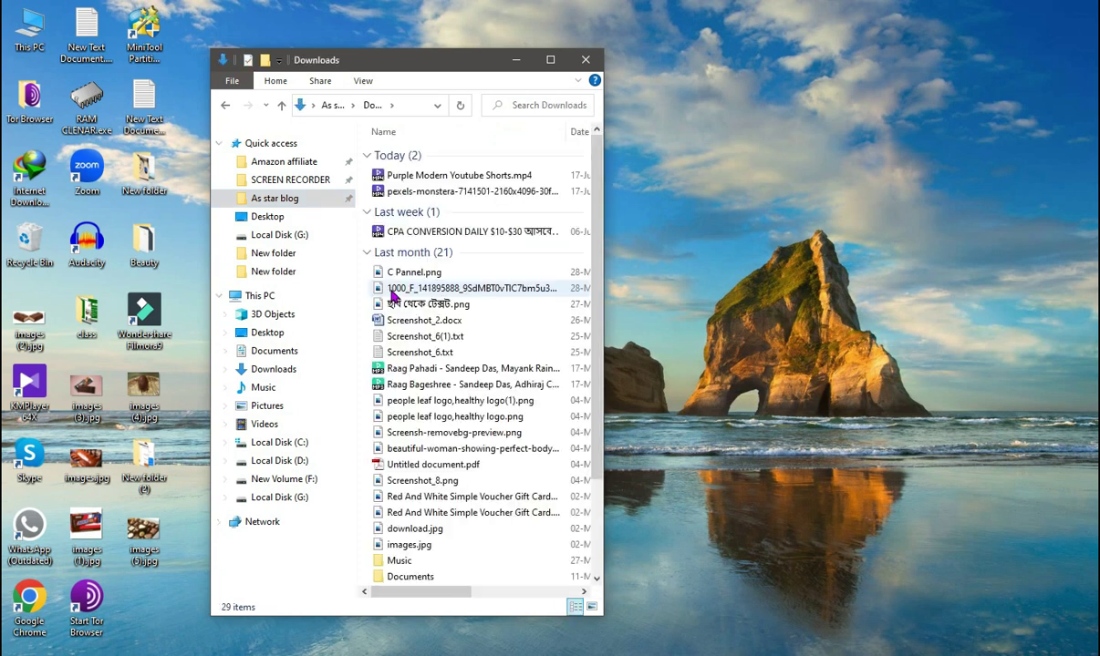
left_click(419, 178)
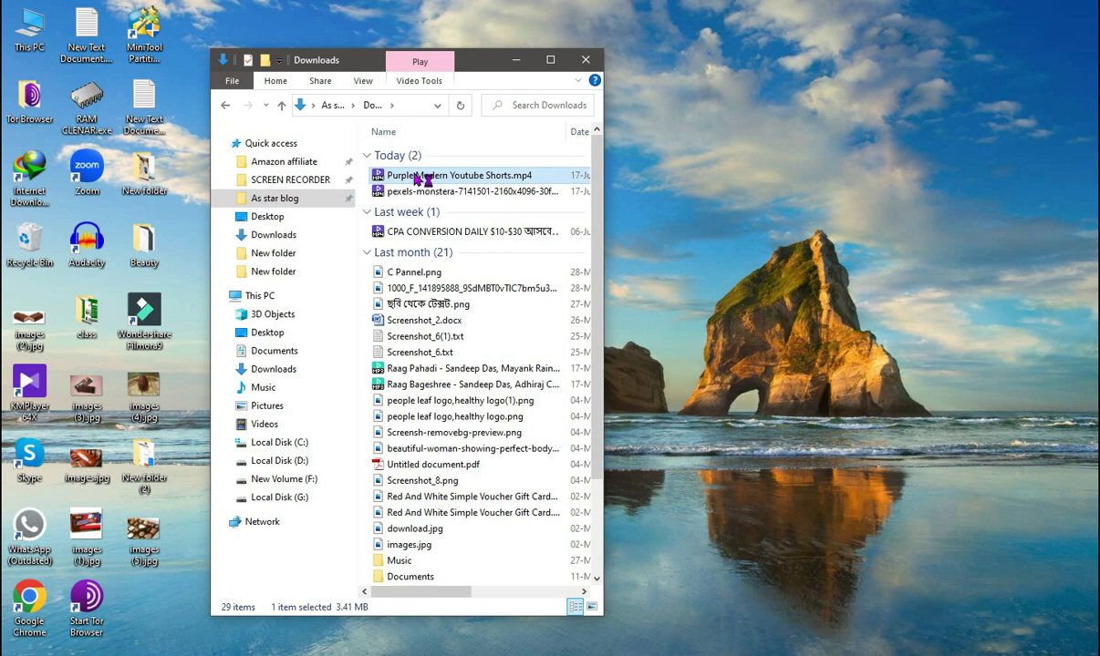
double_click(415, 177)
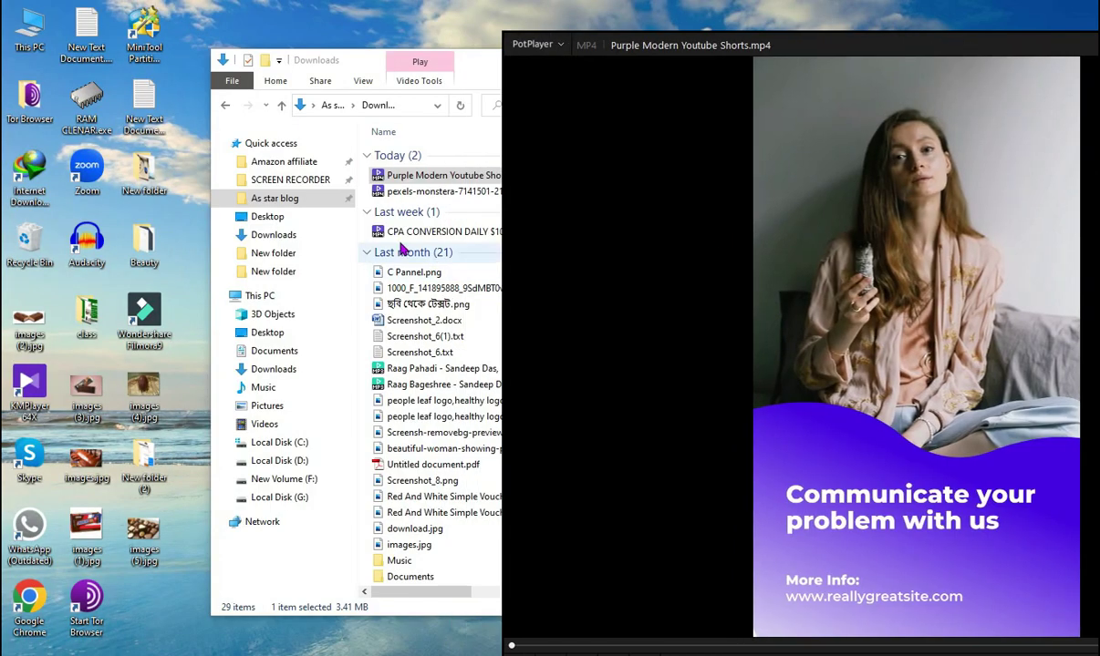
left_click_drag(382, 190, 752, 300)
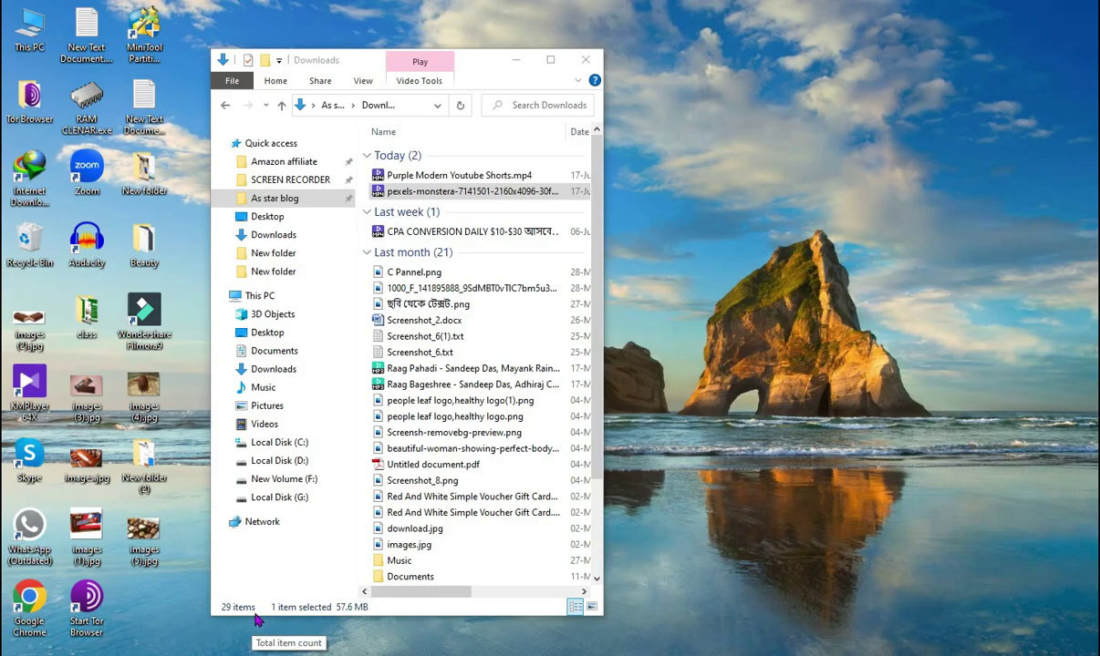
- Switch back to Chrome and try to reach YouTube in a new tab through the "youtube" suggestion
mouse_move(202, 652)
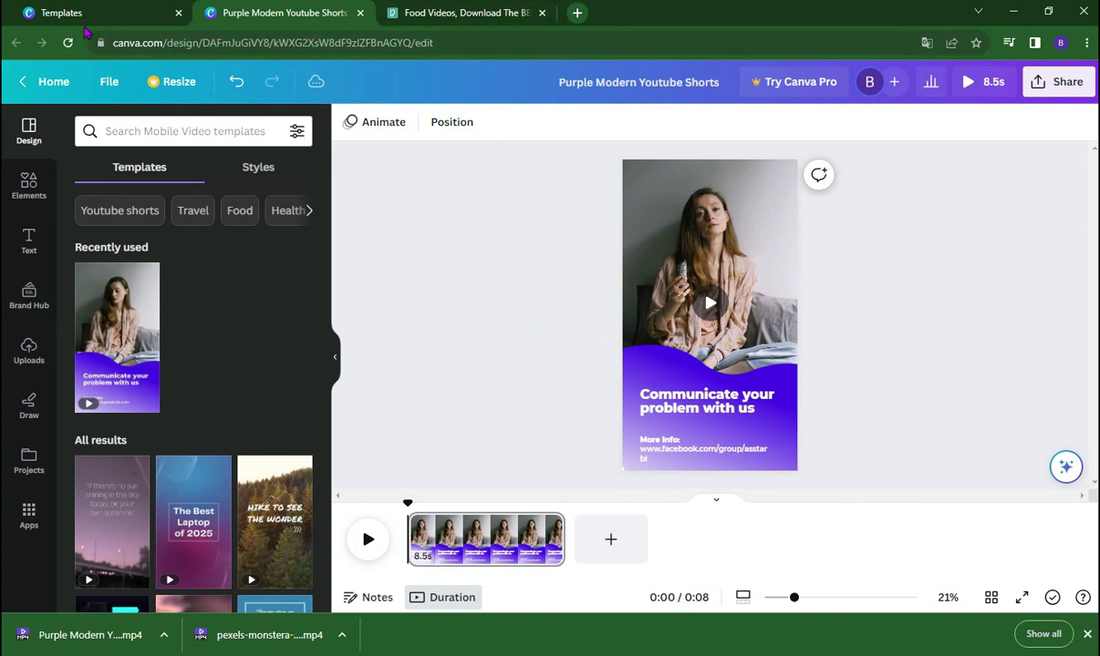
left_click(577, 13)
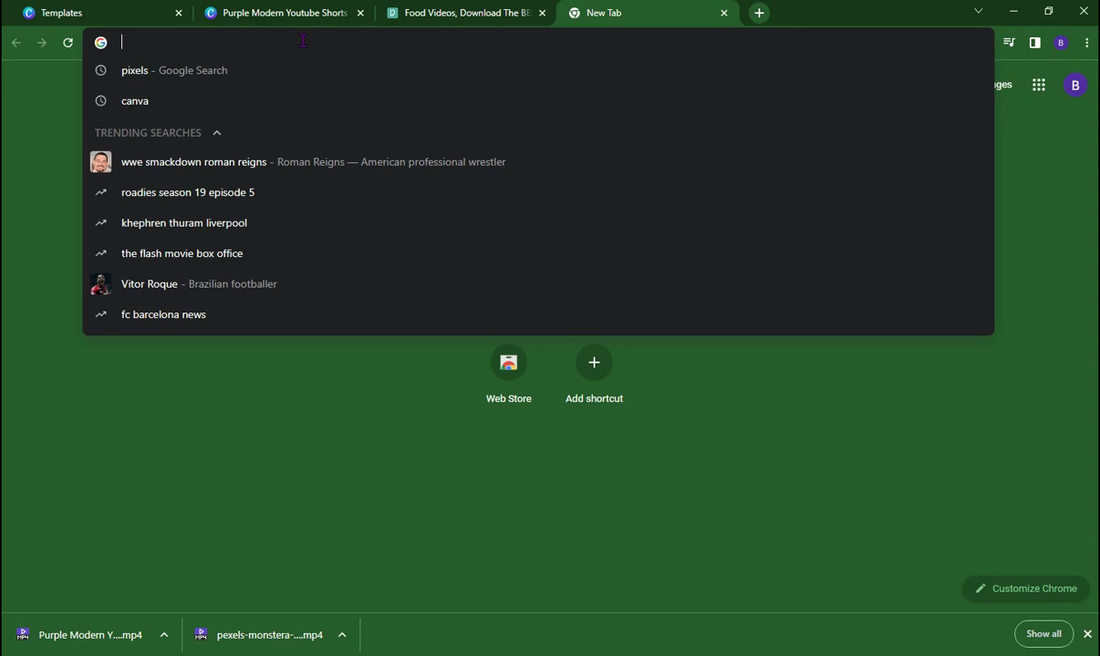
type("youtube")
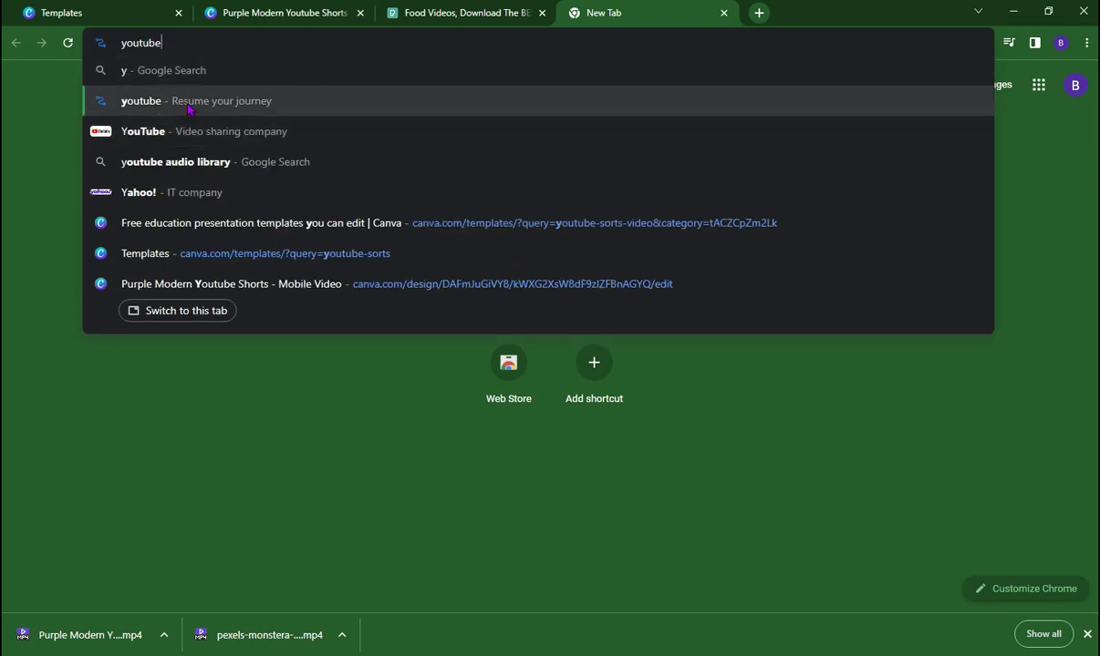
left_click(187, 105)
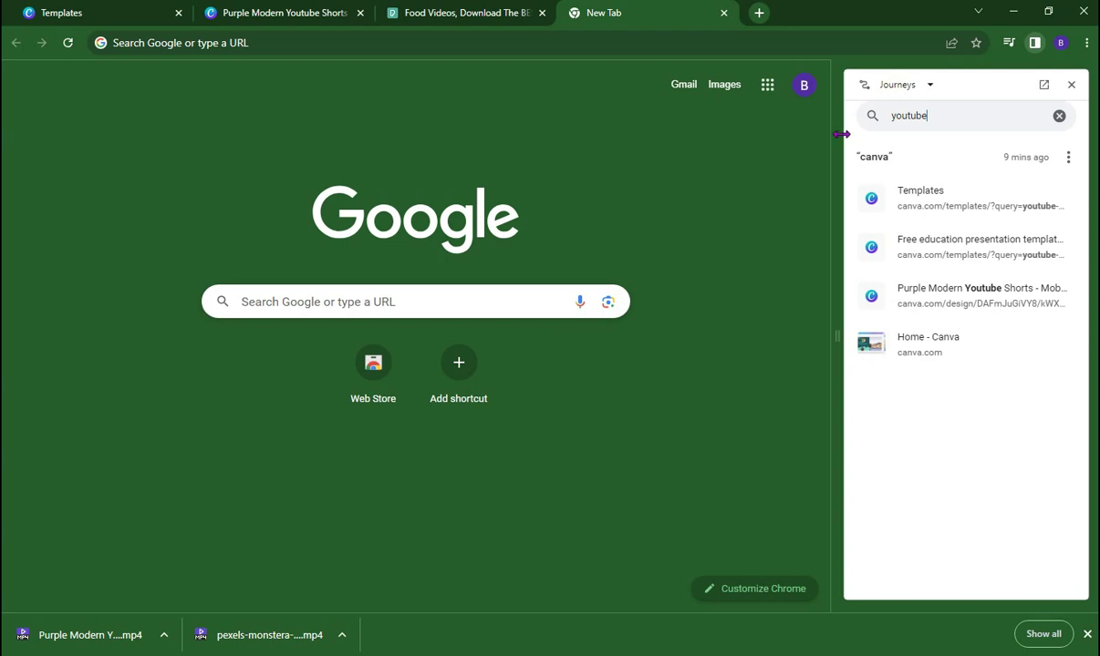
left_click(1072, 85)
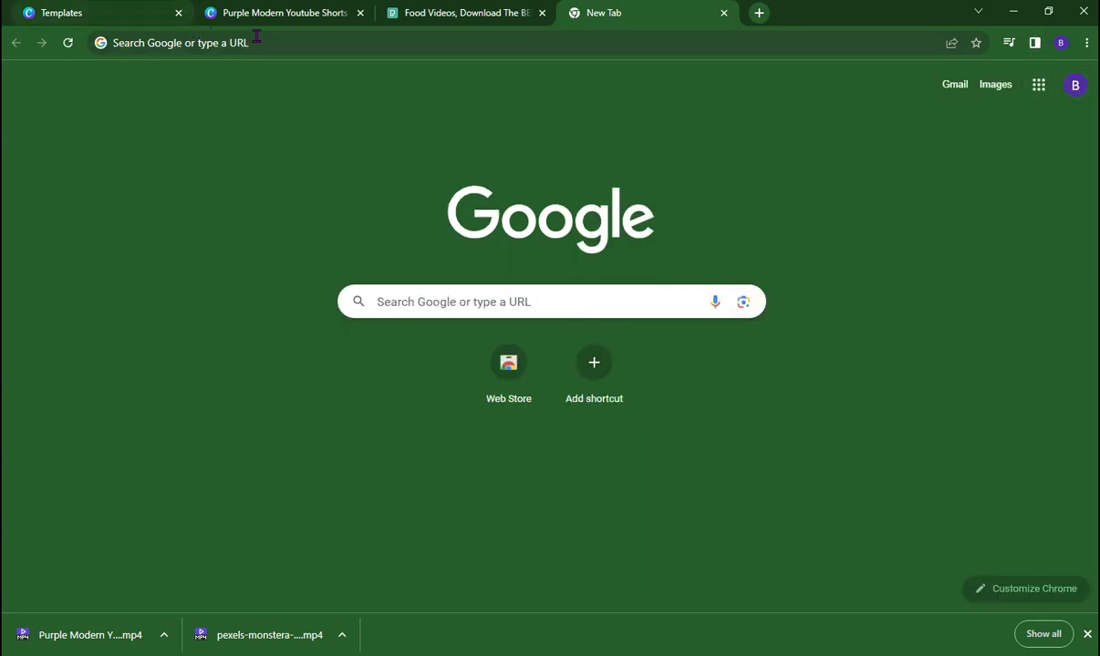
left_click(298, 53)
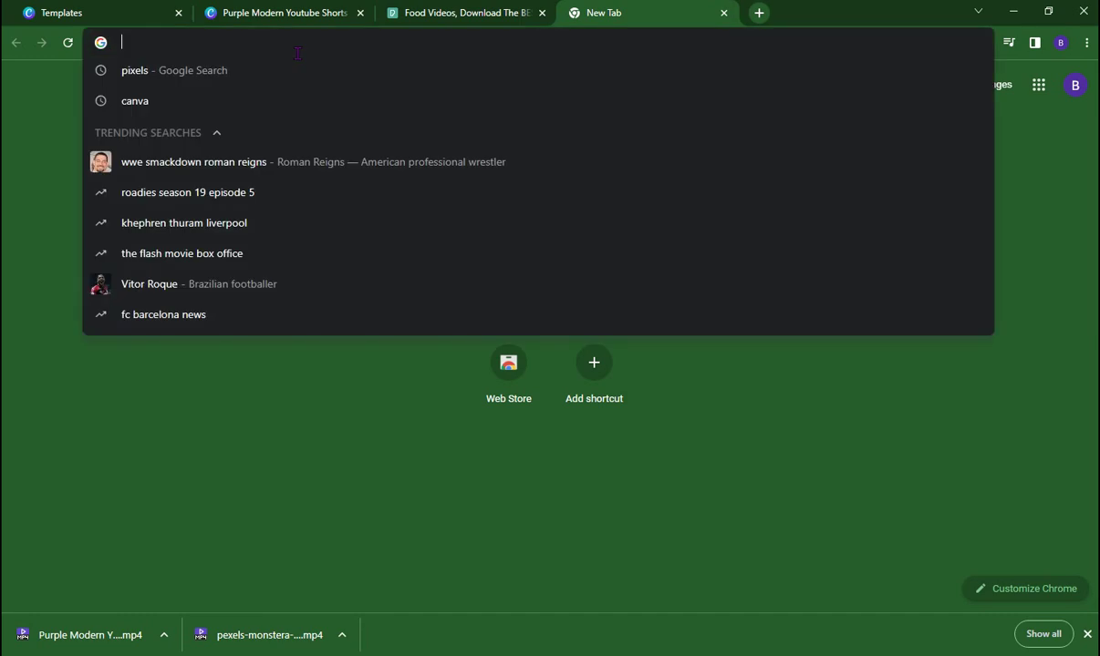
left_click(179, 71)
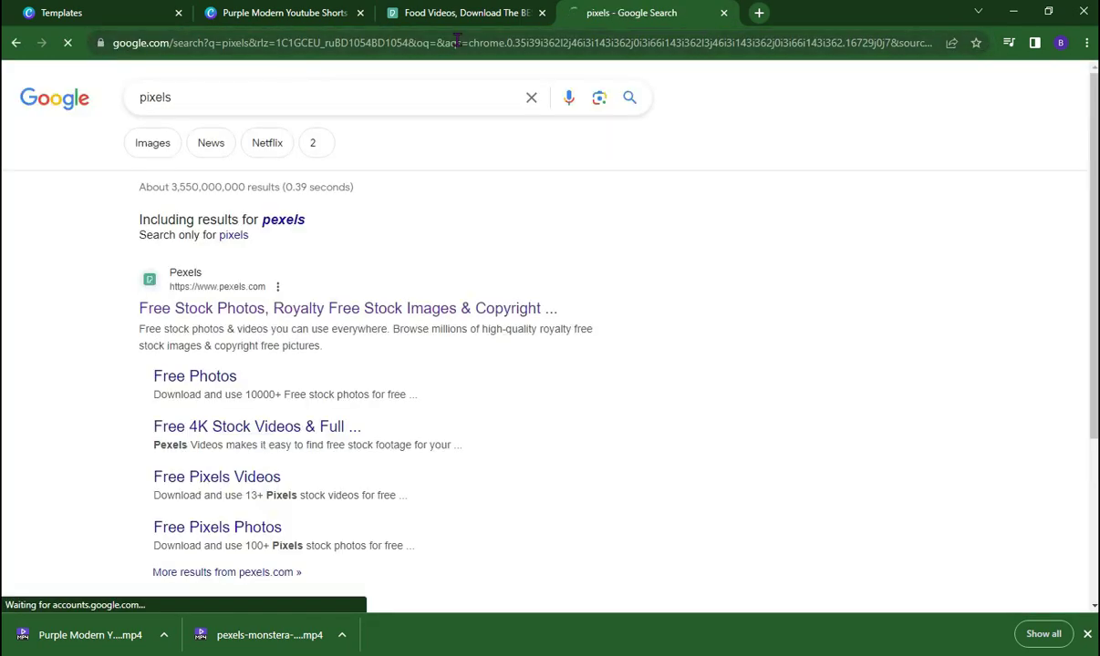
left_click(722, 12)
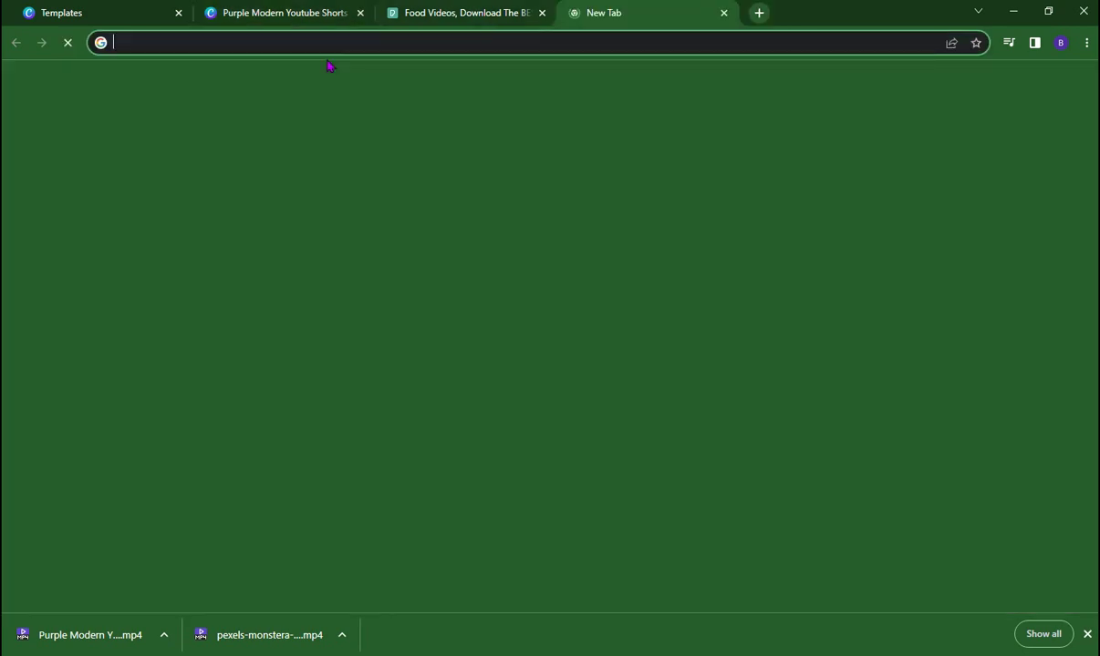
- Open a new browser tab and enter "youtube.copm" as the address for going to YouTube
left_click(578, 14)
left_click(208, 42)
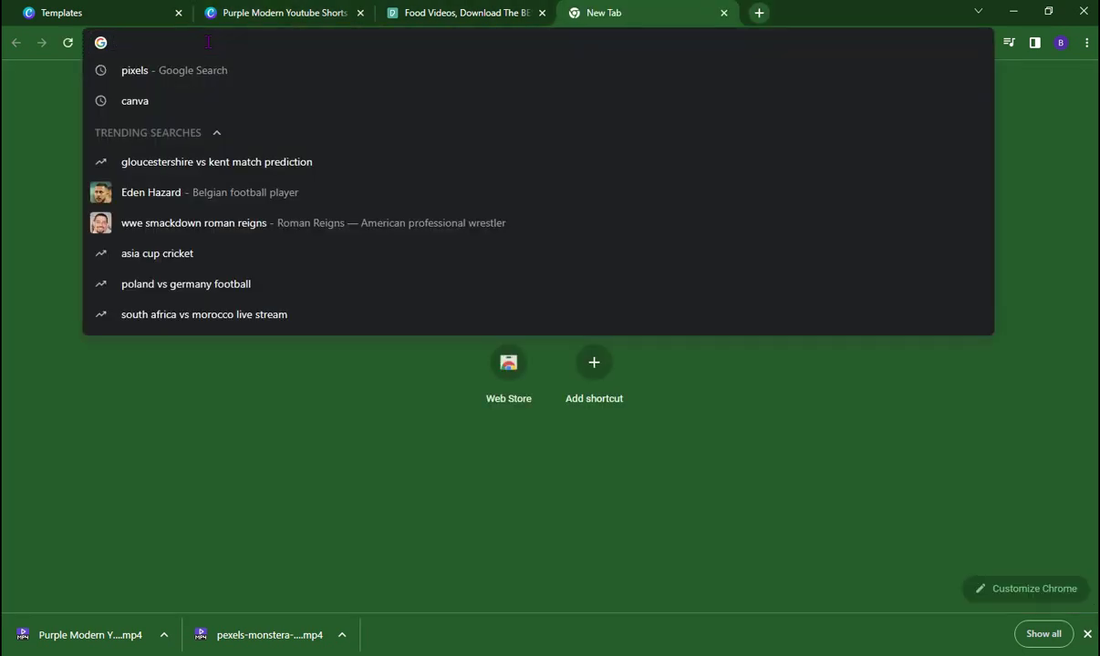
type("y")
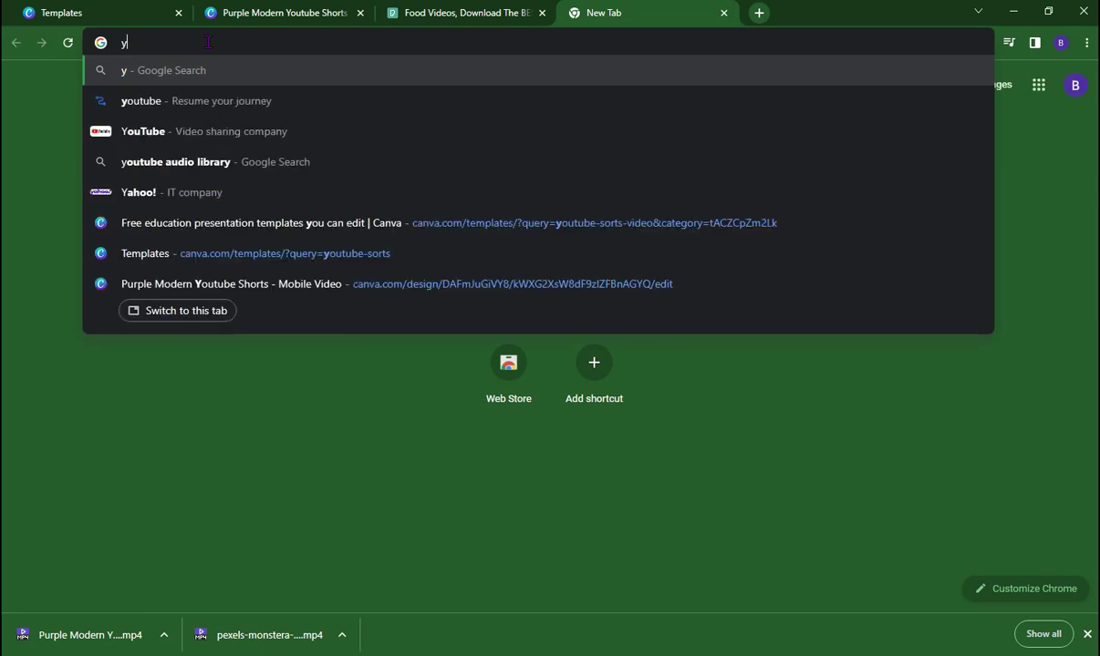
left_click(162, 102)
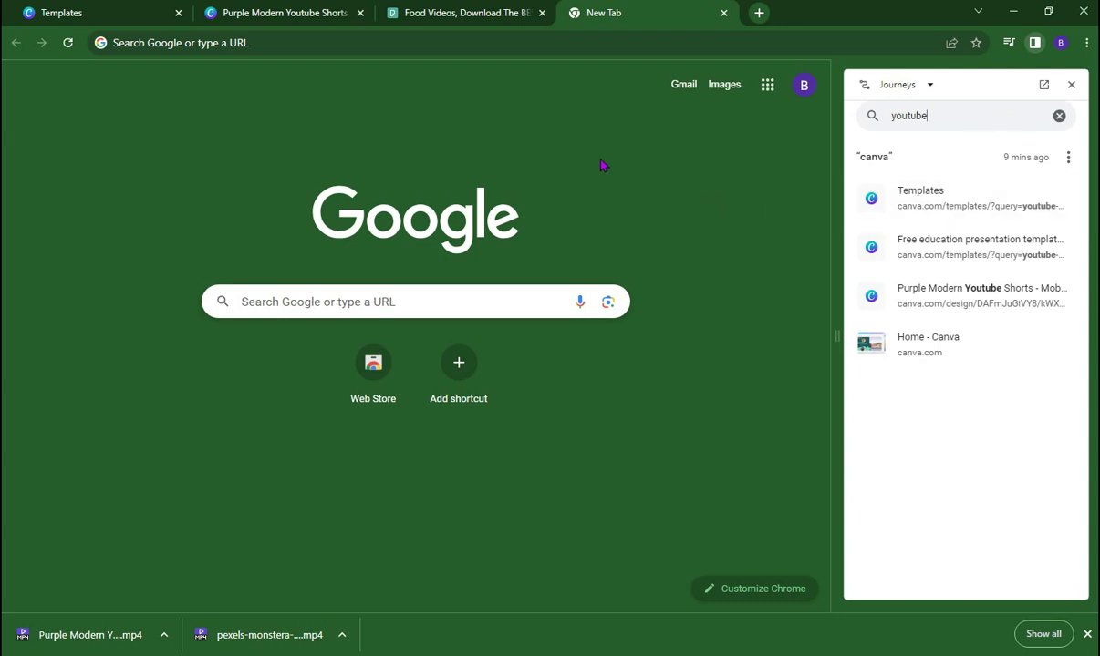
left_click(369, 44)
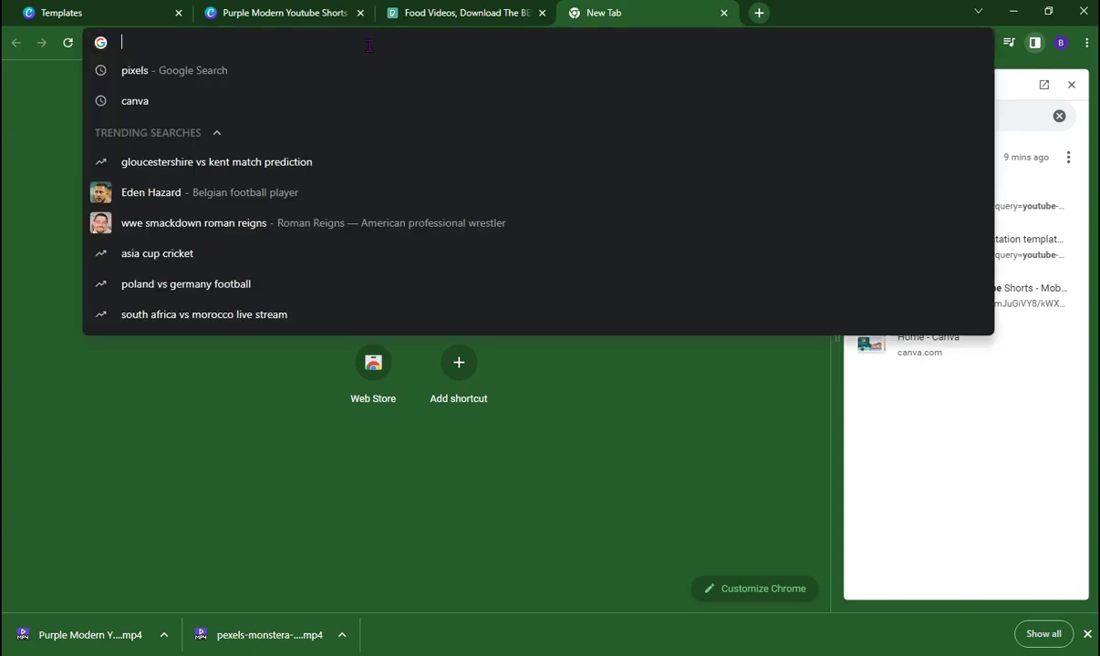
type("youtube")
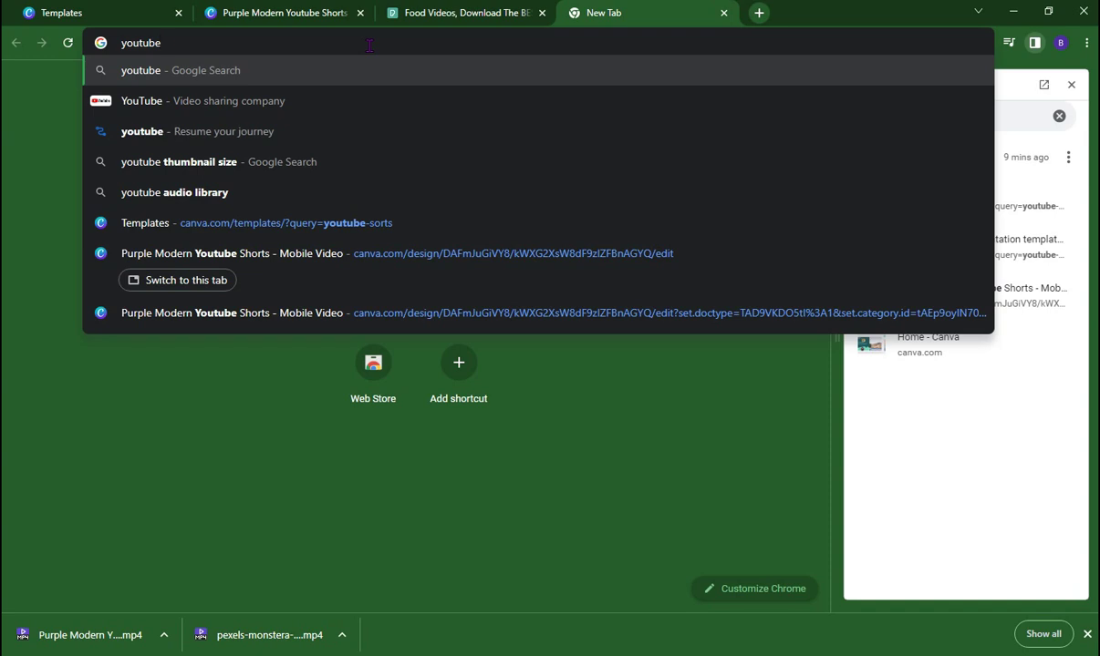
type(".copm")
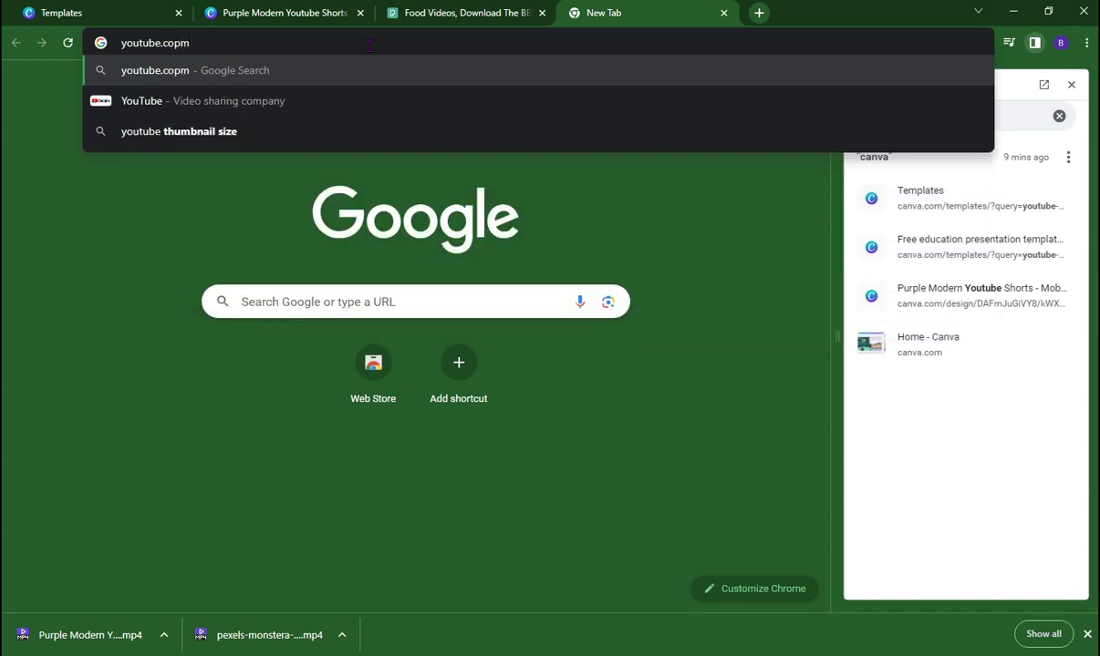